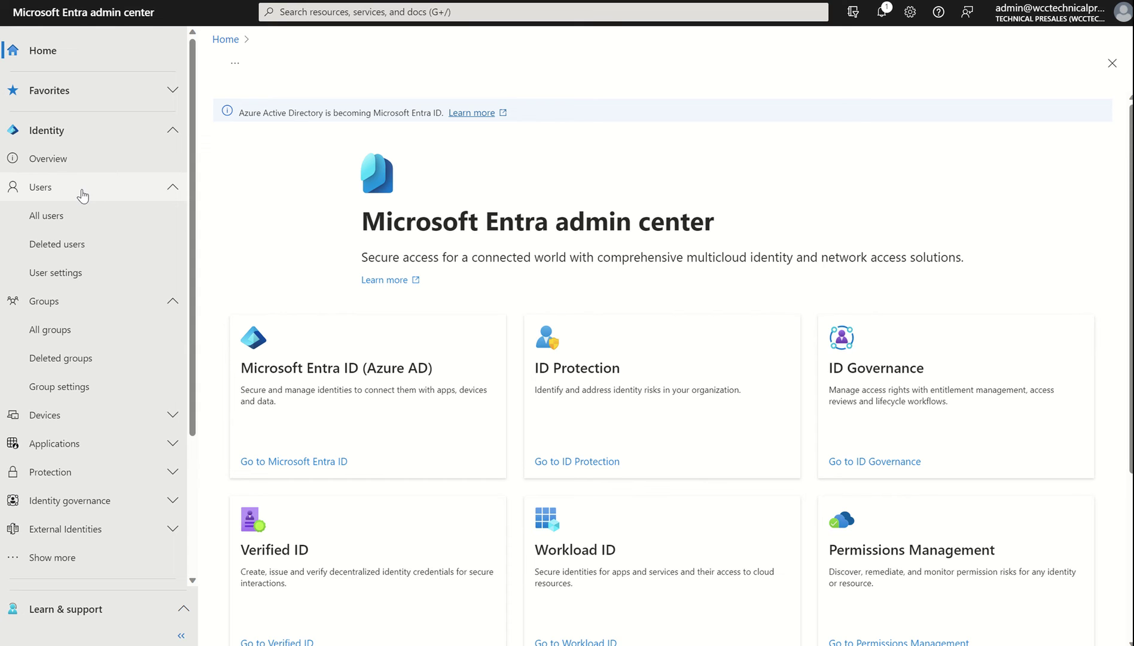
- Search the All users list for the test user by first name
left_click(59, 226)
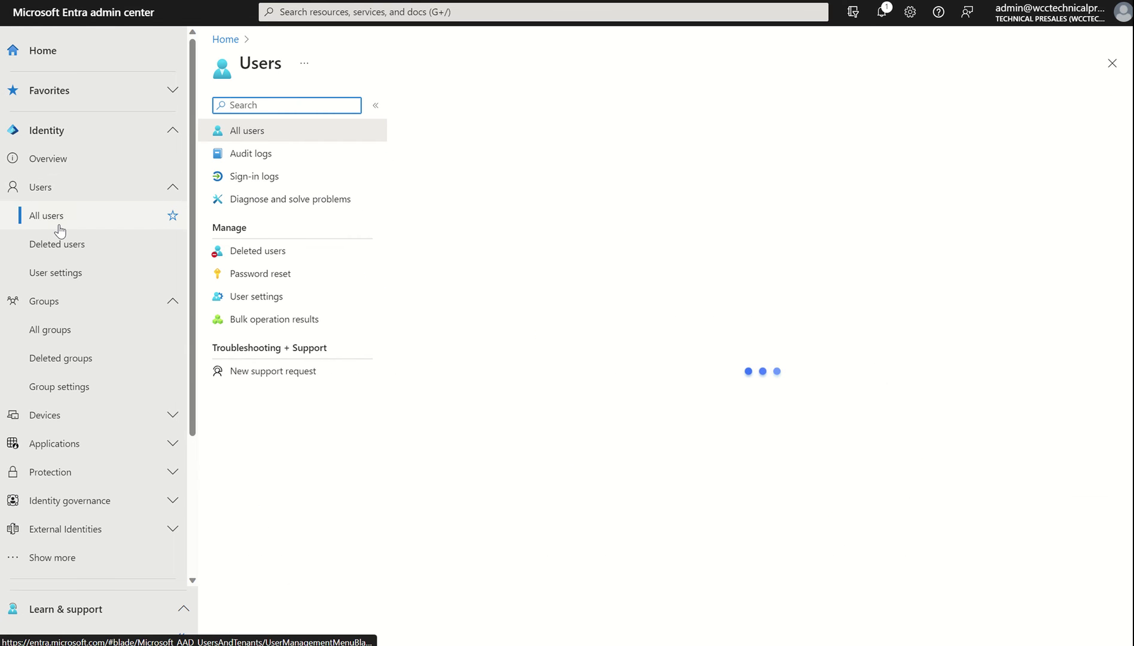
left_click(438, 156)
type("Rio")
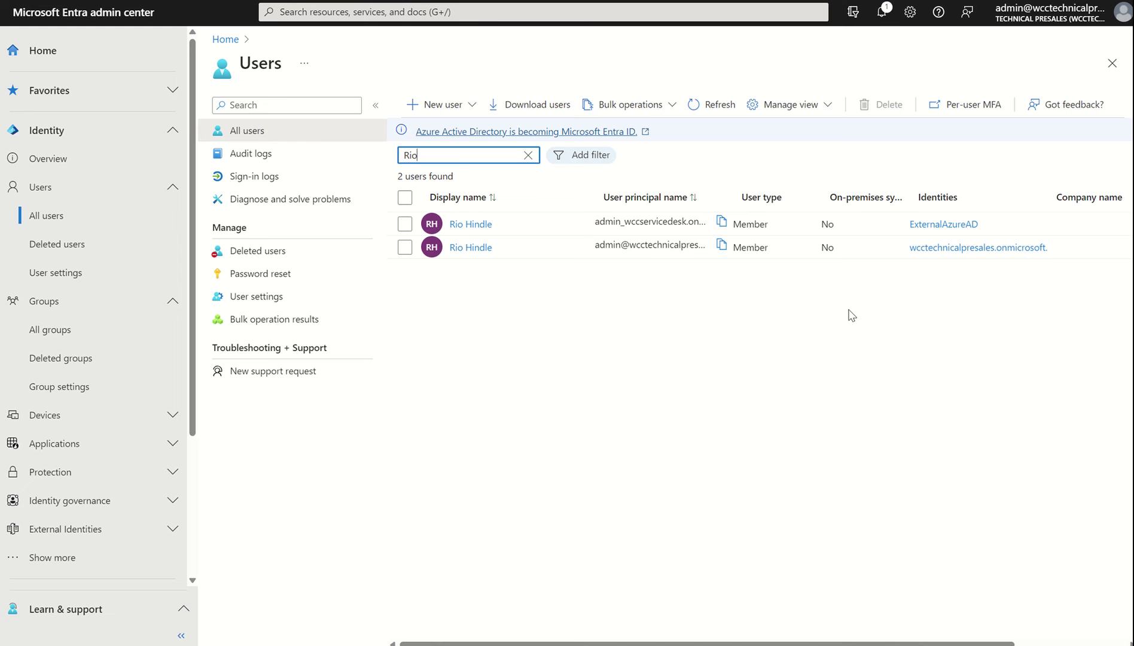
- Open the second matching user's Properties and scroll to Job Information
left_click(460, 256)
left_click(460, 256)
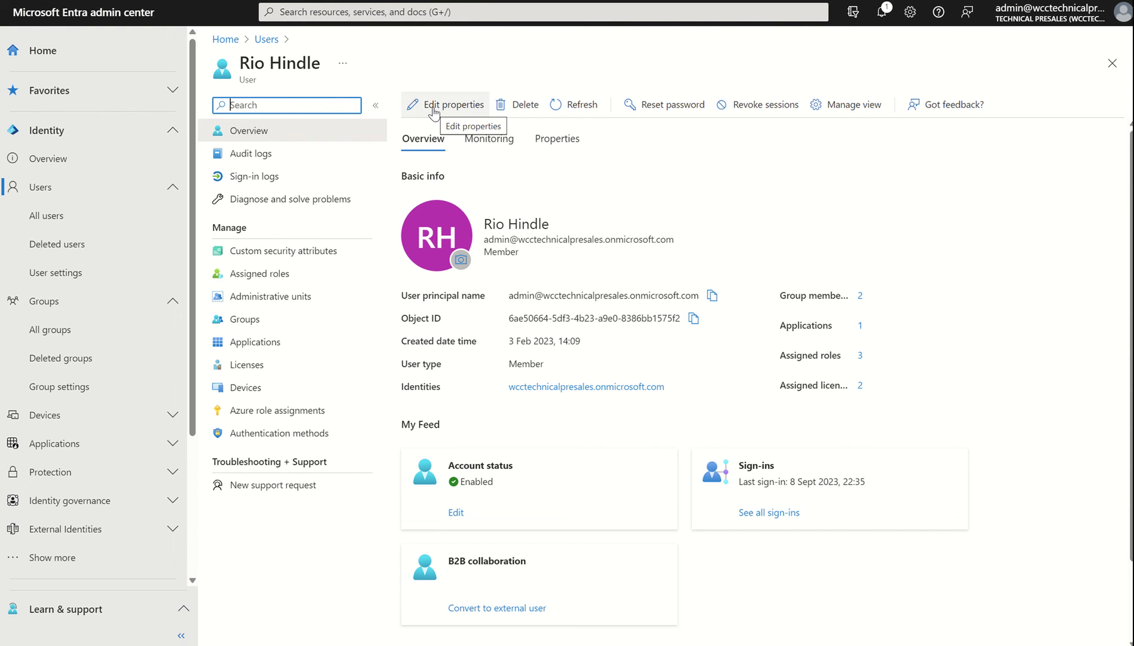
left_click(557, 140)
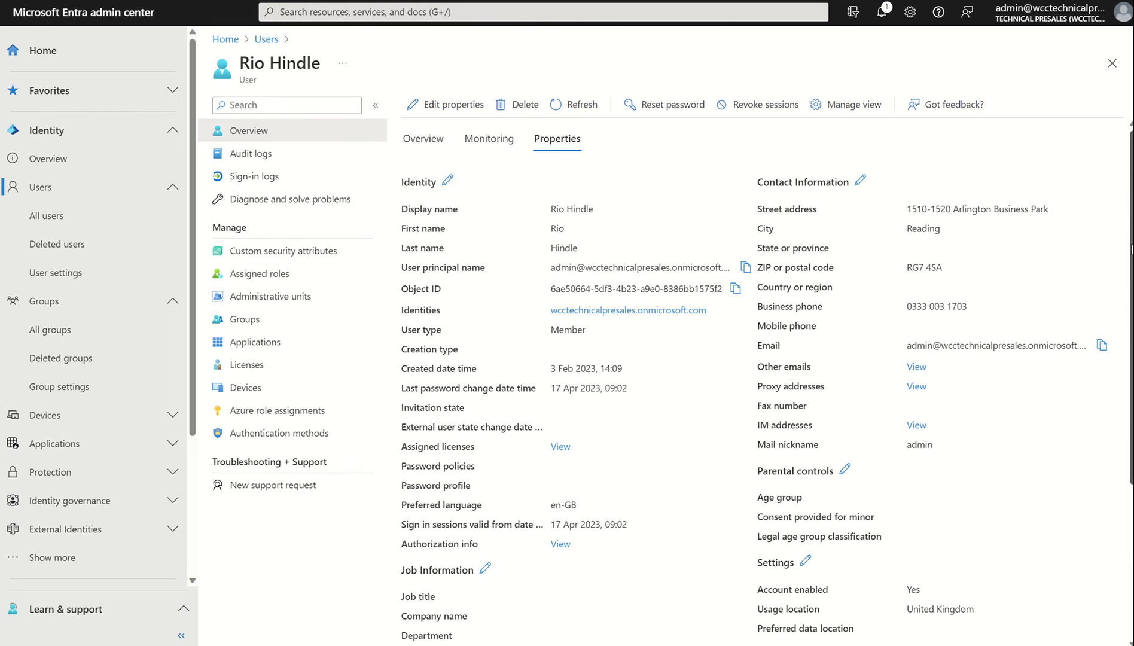
scroll(1127, 193, "down", 3)
scroll(1128, 193, "down", 1)
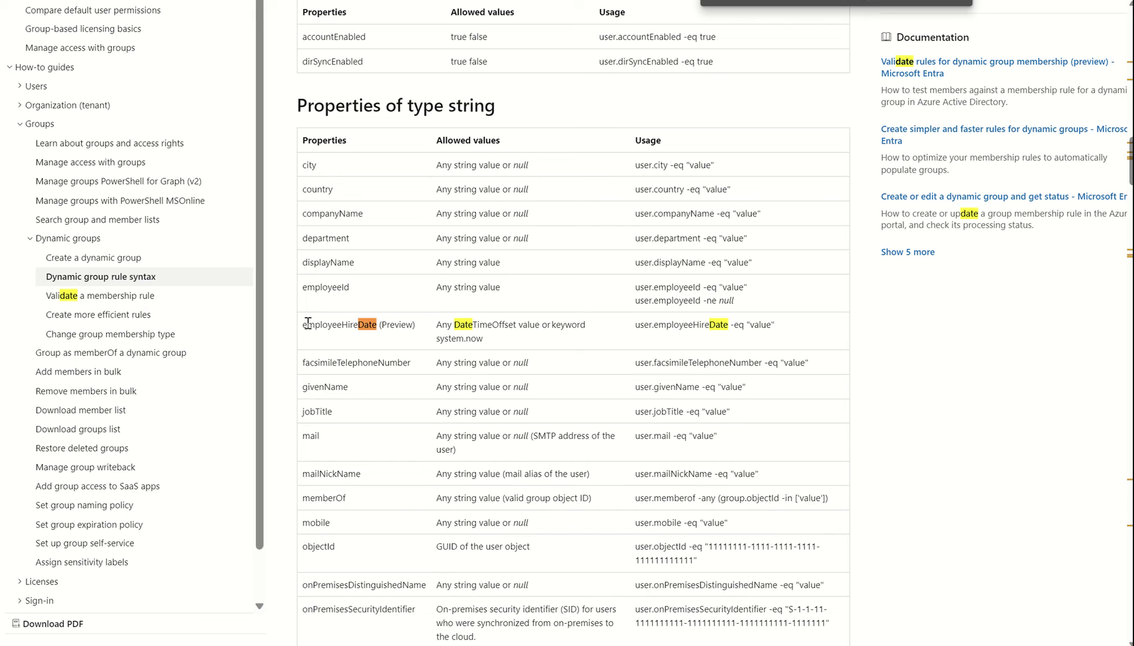
left_click_drag(302, 324, 413, 329)
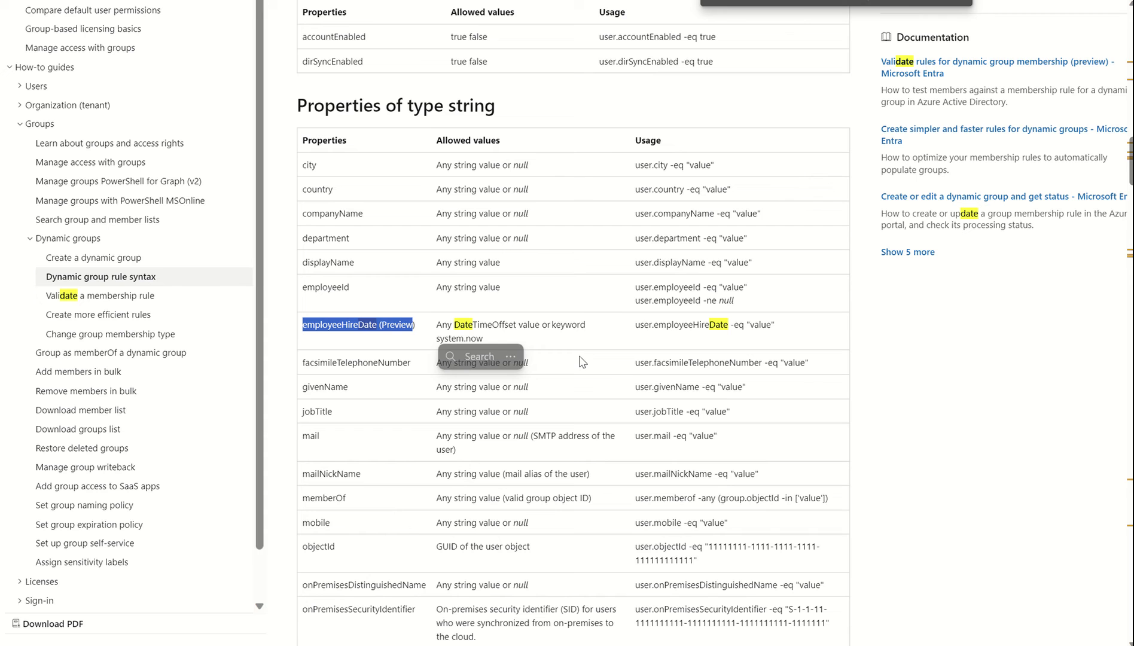
left_click_drag(635, 324, 777, 334)
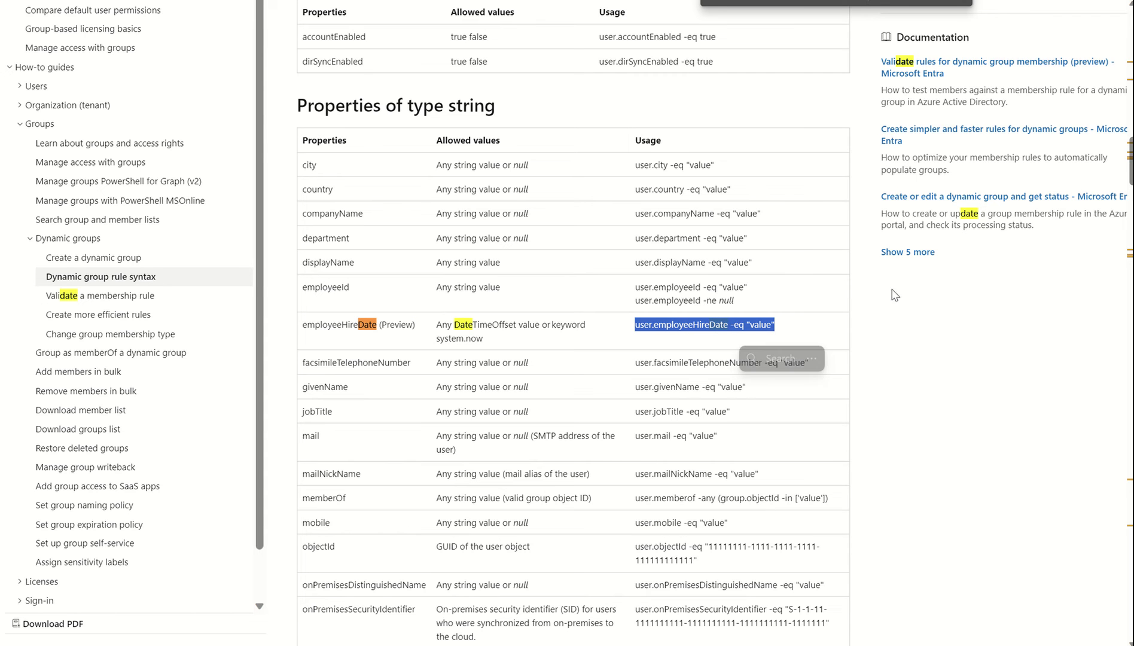
left_click(794, 2)
key("Return")
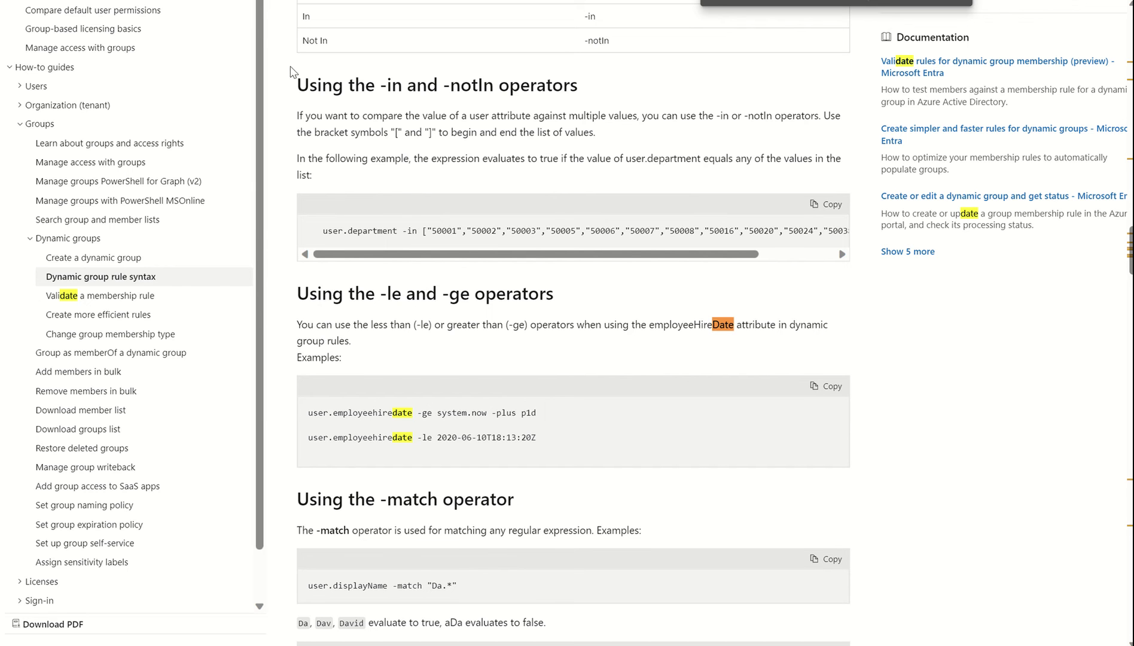
key("ctrl+Tab")
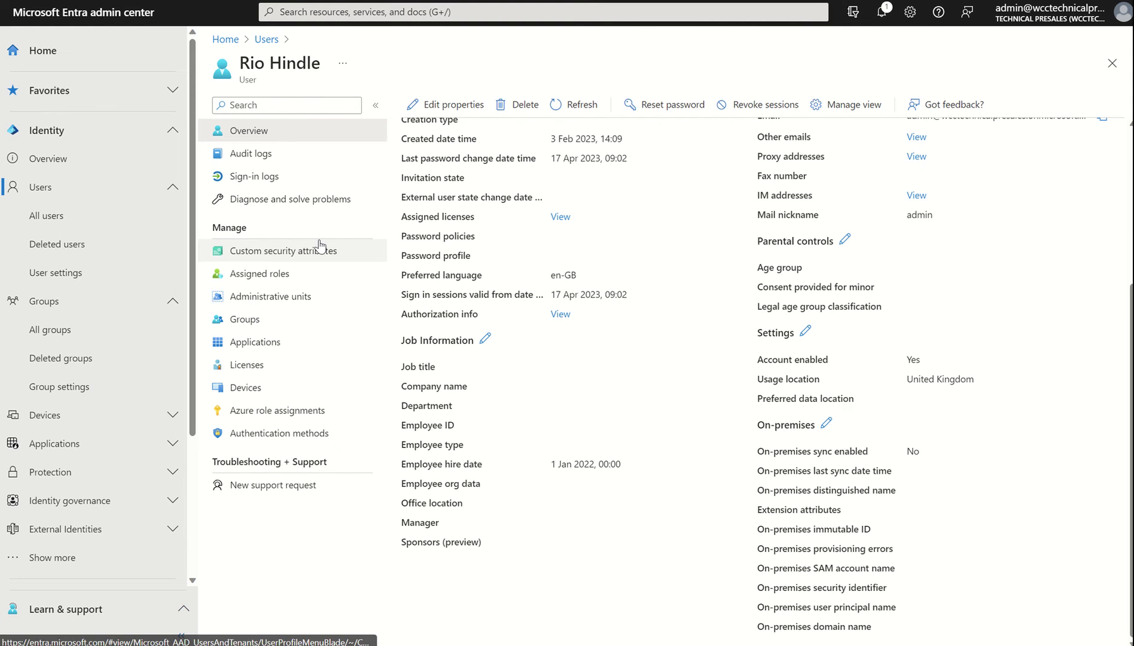
- Confirm the user's employee hire date is Jan 01 2022 without changing it, then go to All groups
left_click(485, 339)
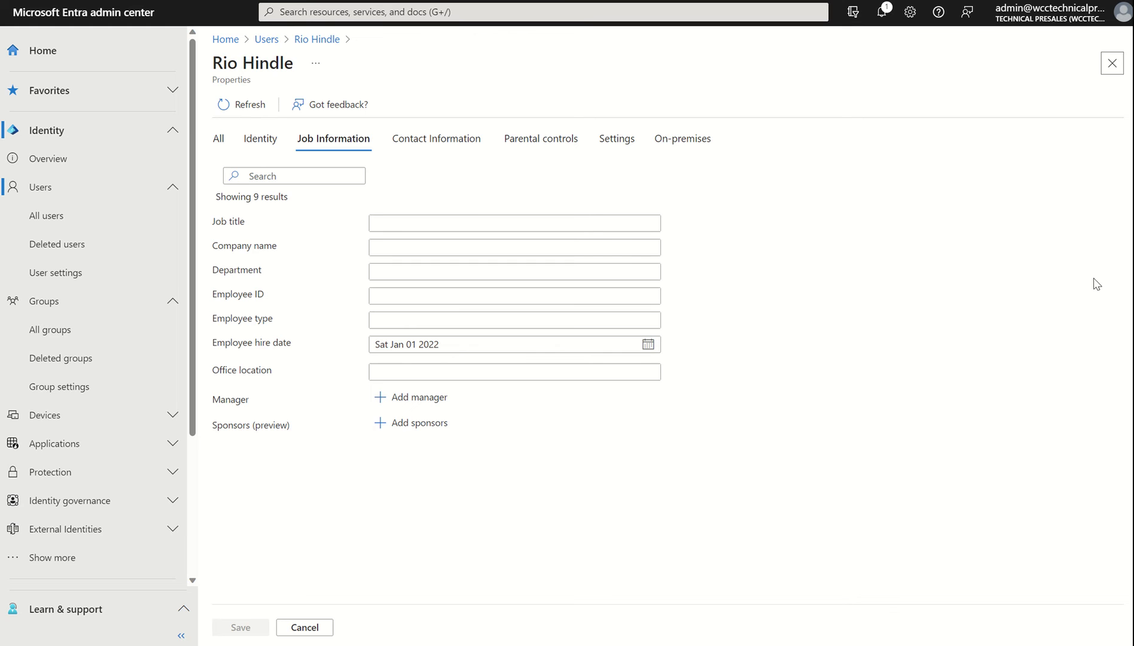
left_click(647, 345)
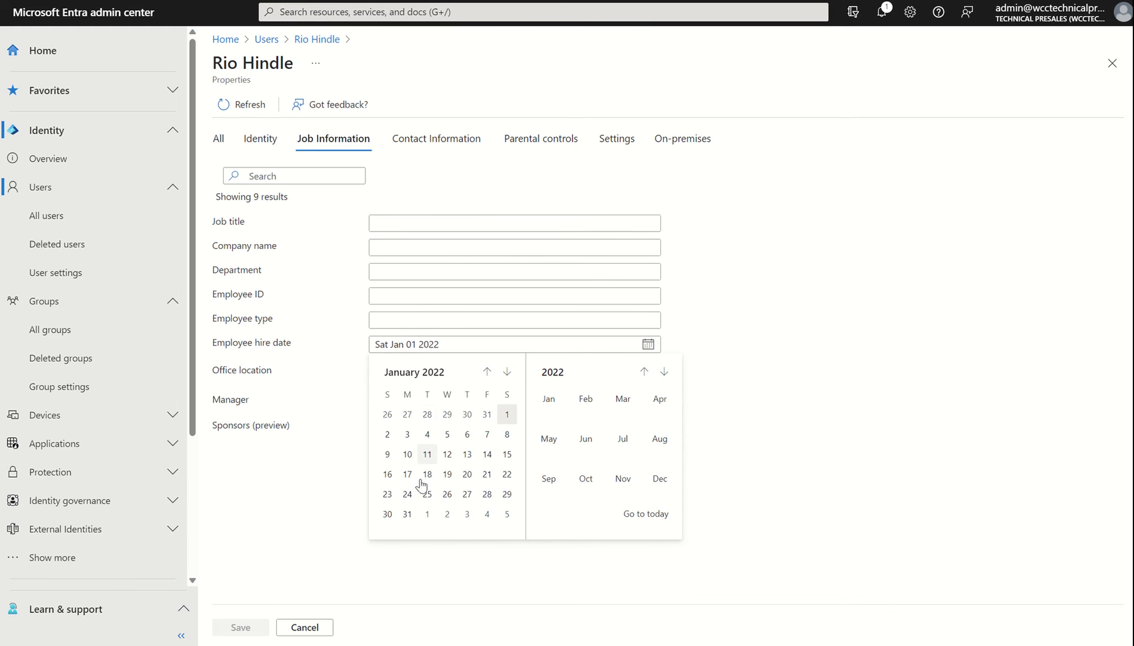
left_click(740, 431)
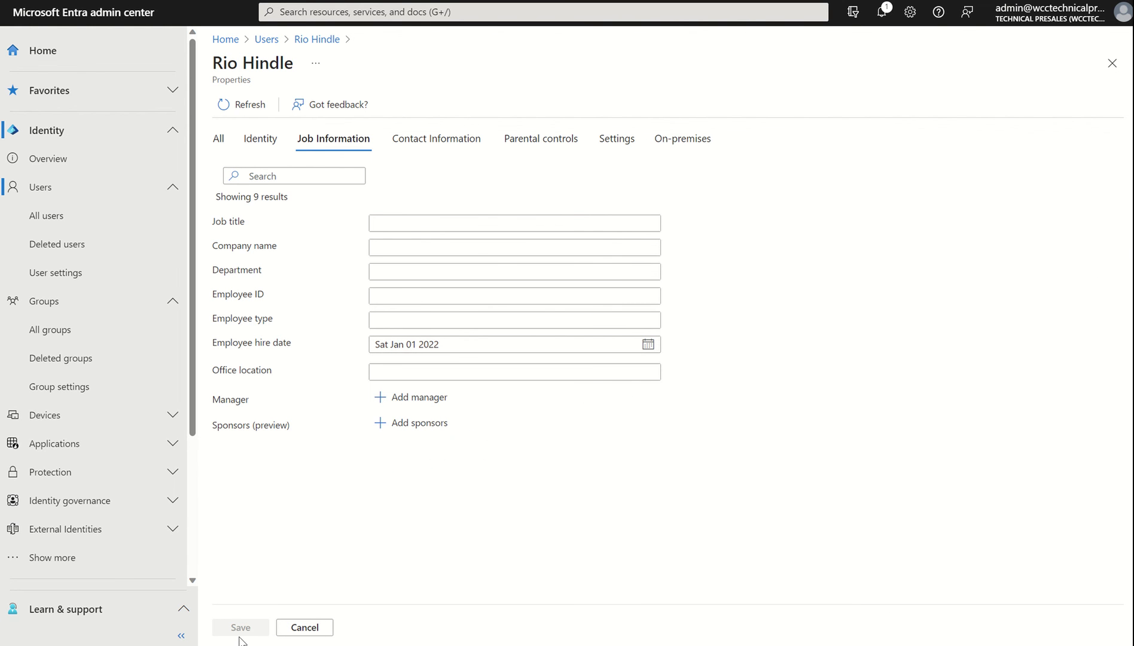
left_click(65, 329)
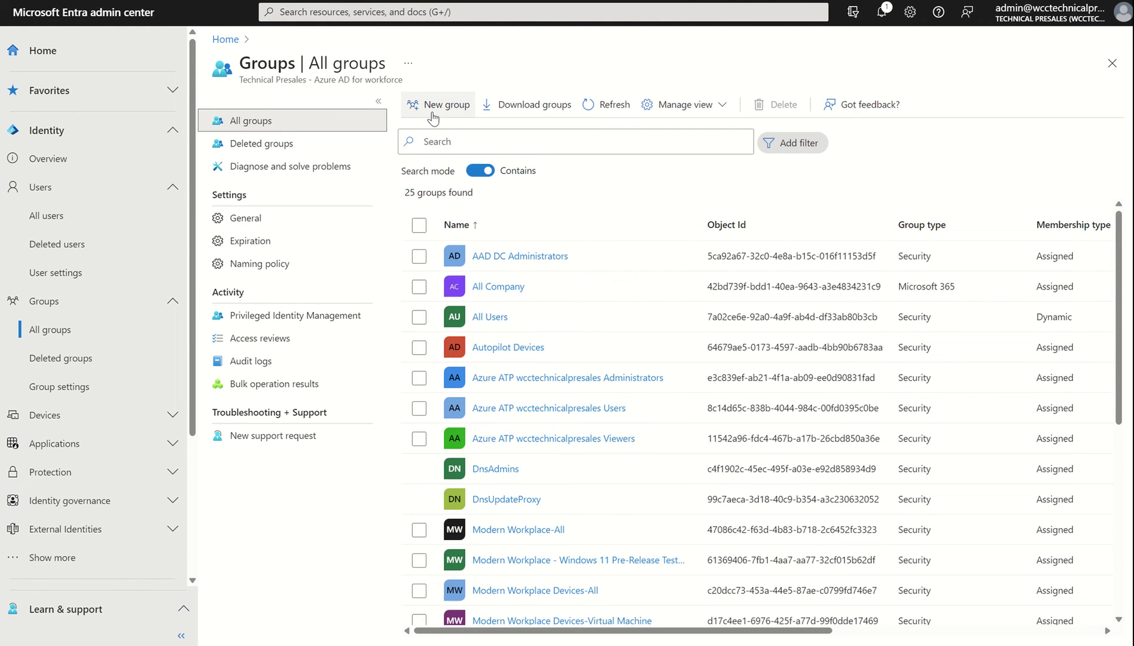
- Start a new group with Security as its group type
left_click(433, 118)
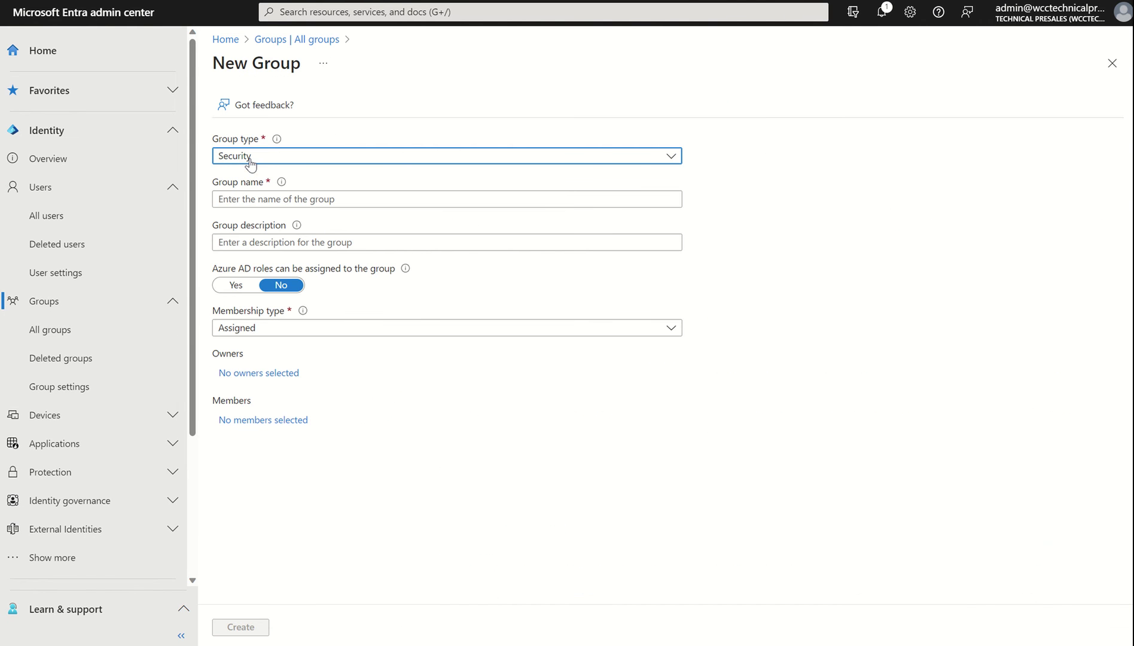
left_click(250, 157)
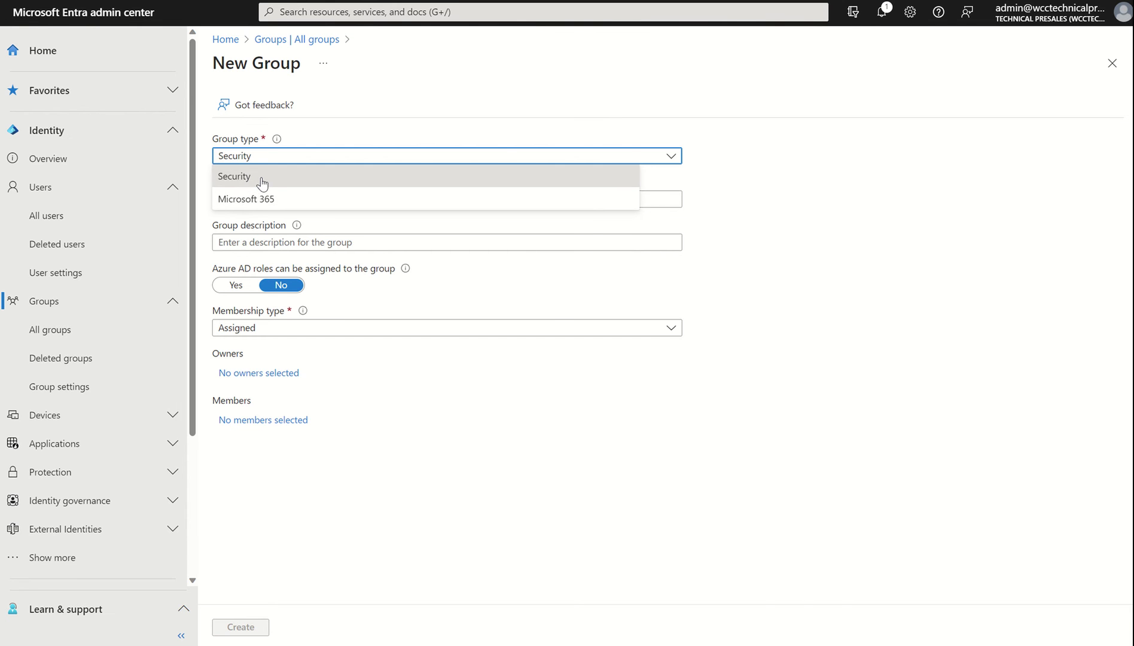
left_click(262, 183)
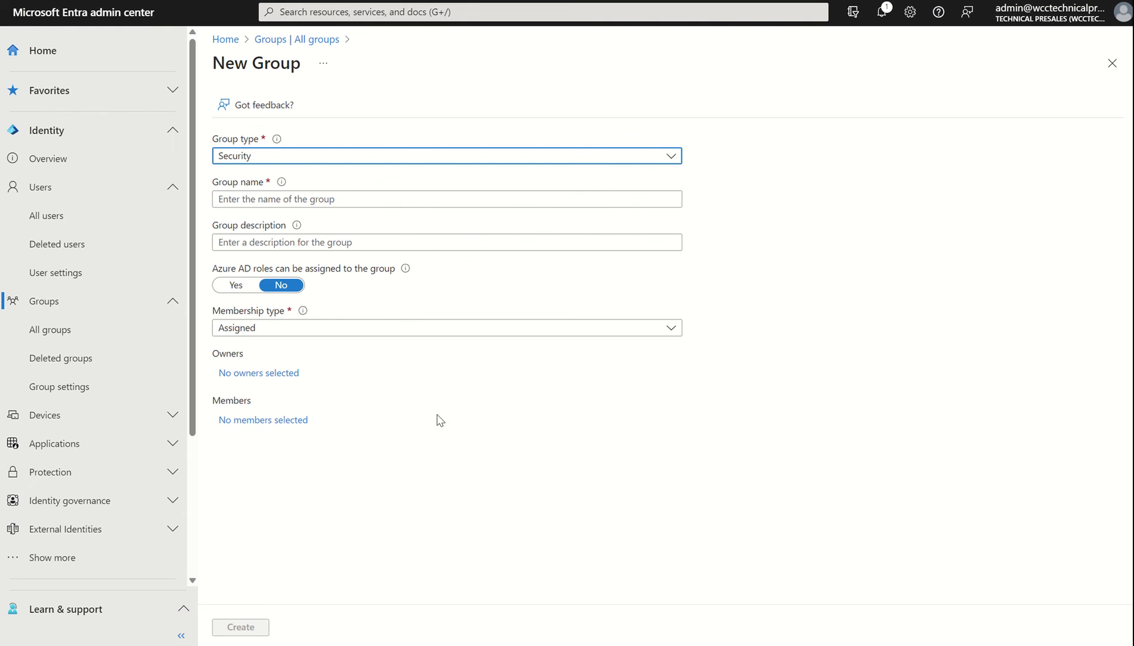
- Name the group 'Hire Date', choose Dynamic User membership, and open the dynamic query builder
left_click(247, 199)
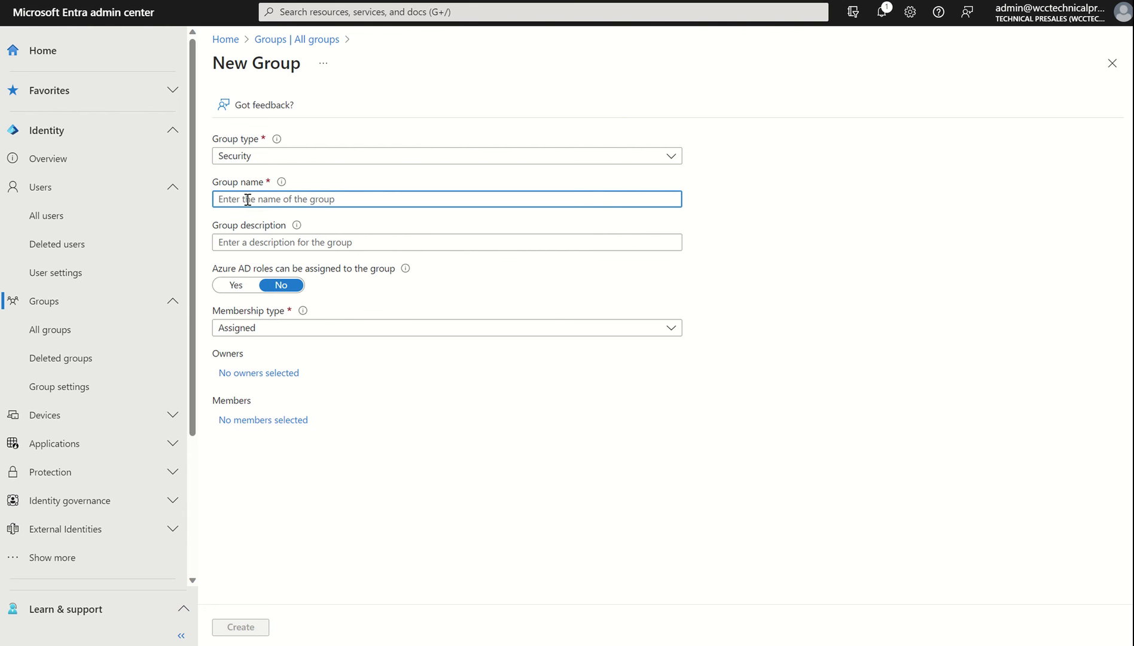
type("Hire Date")
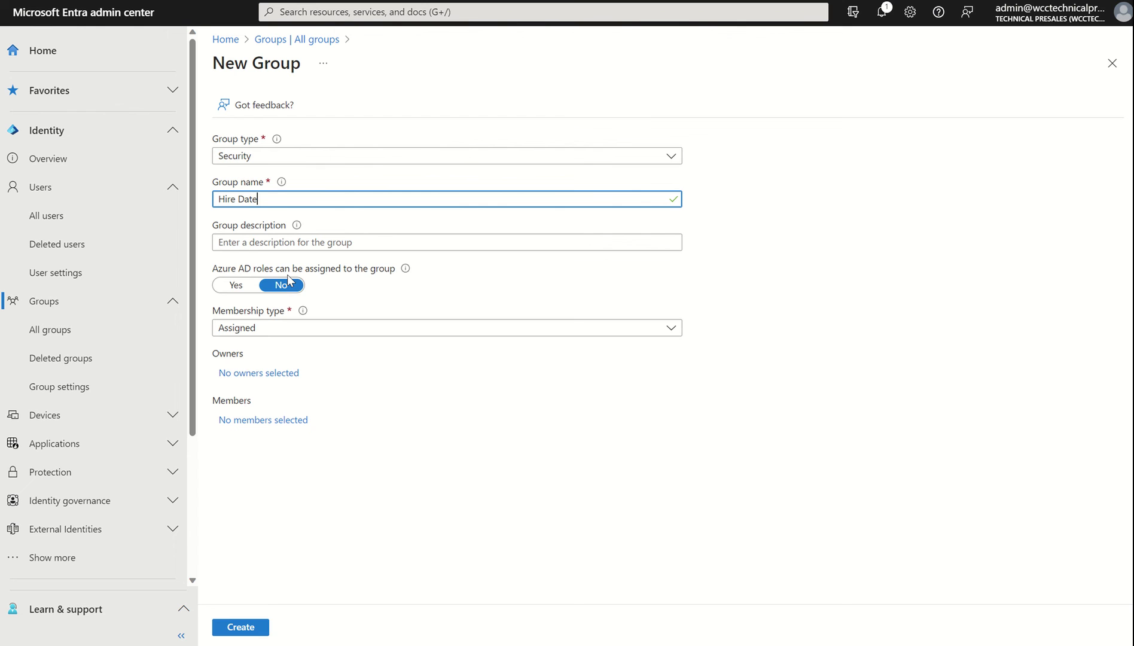
left_click(276, 331)
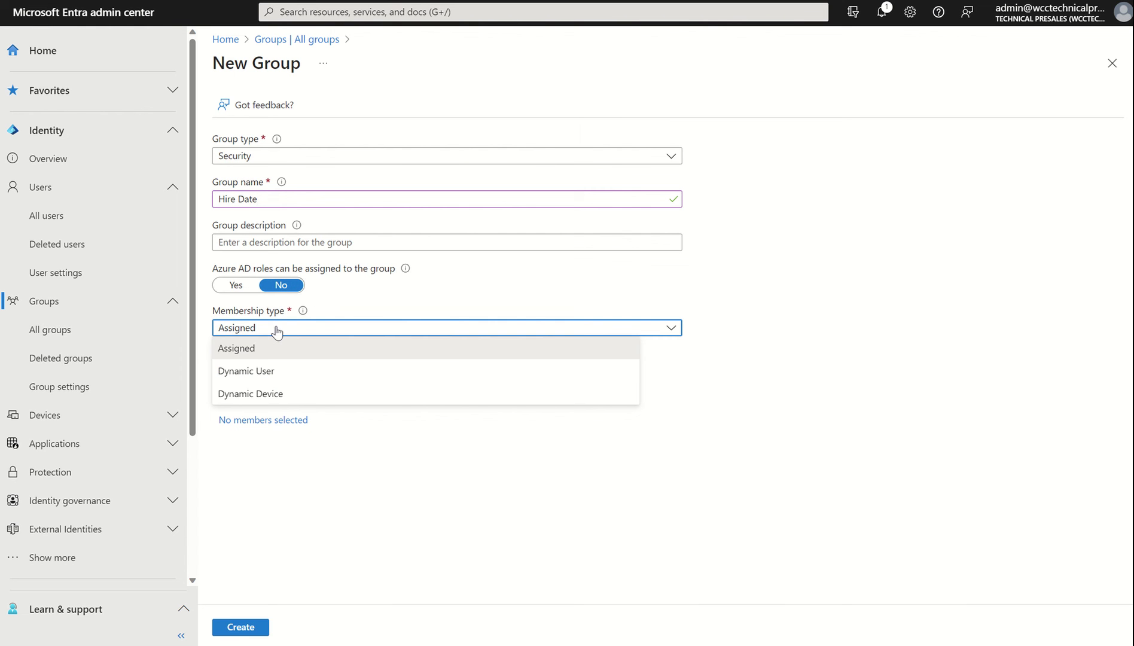
left_click(264, 372)
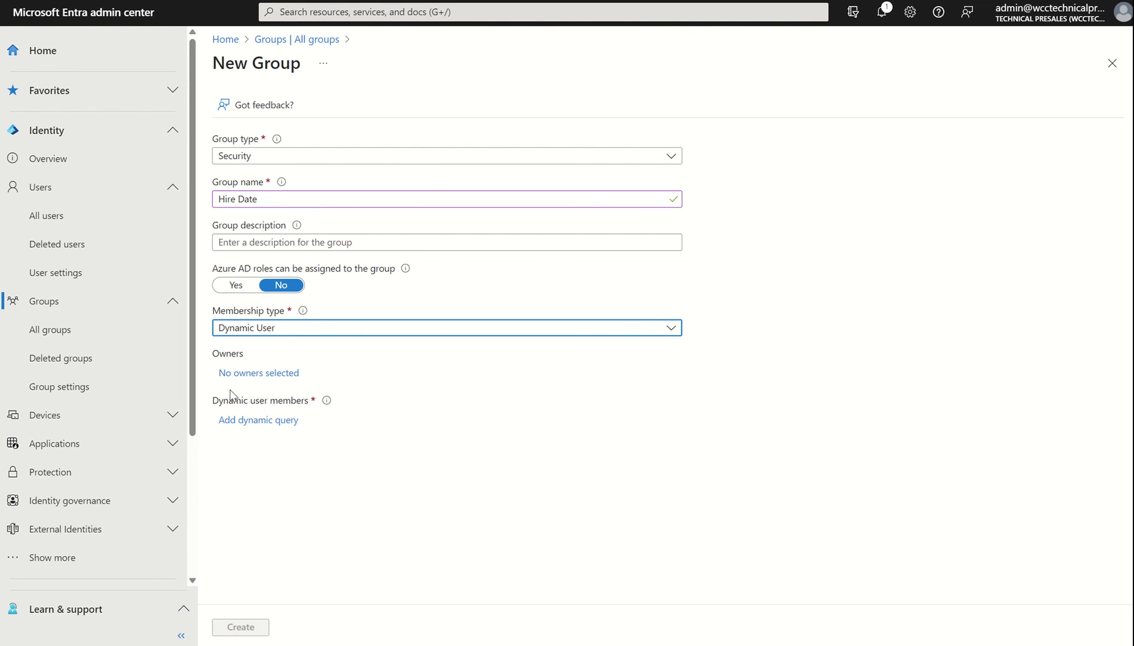
left_click(236, 420)
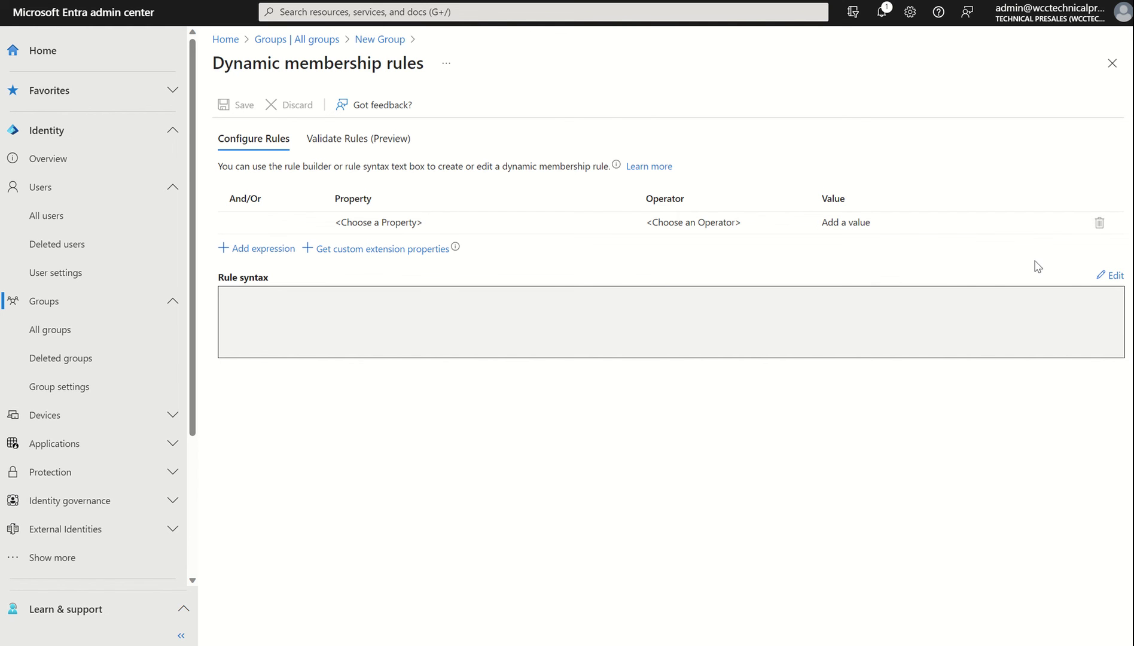
- Check the rule syntax editor, then set the rule property to employeeHireDate
left_click(1114, 275)
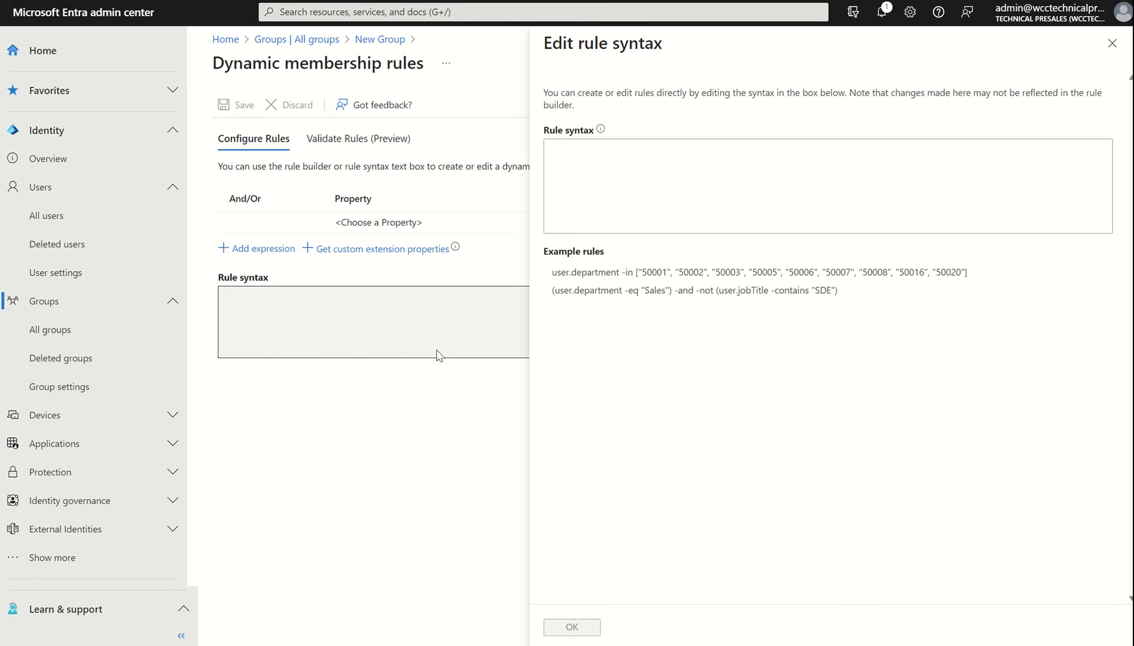
left_click(1113, 43)
left_click(349, 220)
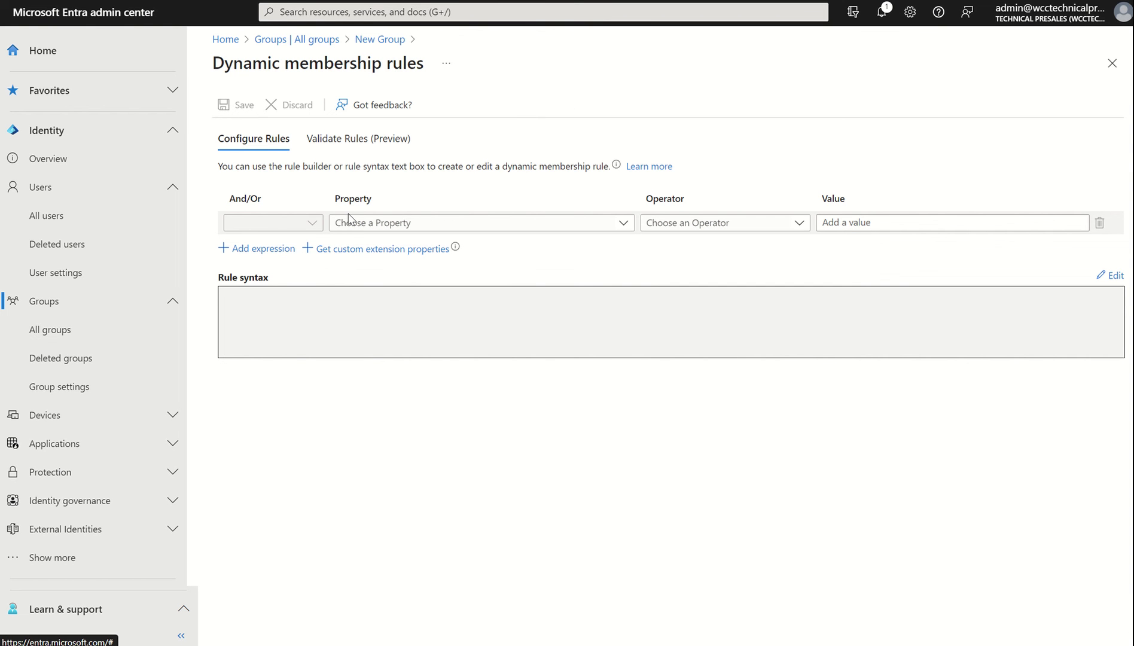
left_click(355, 226)
left_click_drag(627, 317, 621, 465)
left_click(415, 532)
- Set the rule operator to Greater Than or Equal with value 2022-01-01
left_click(675, 227)
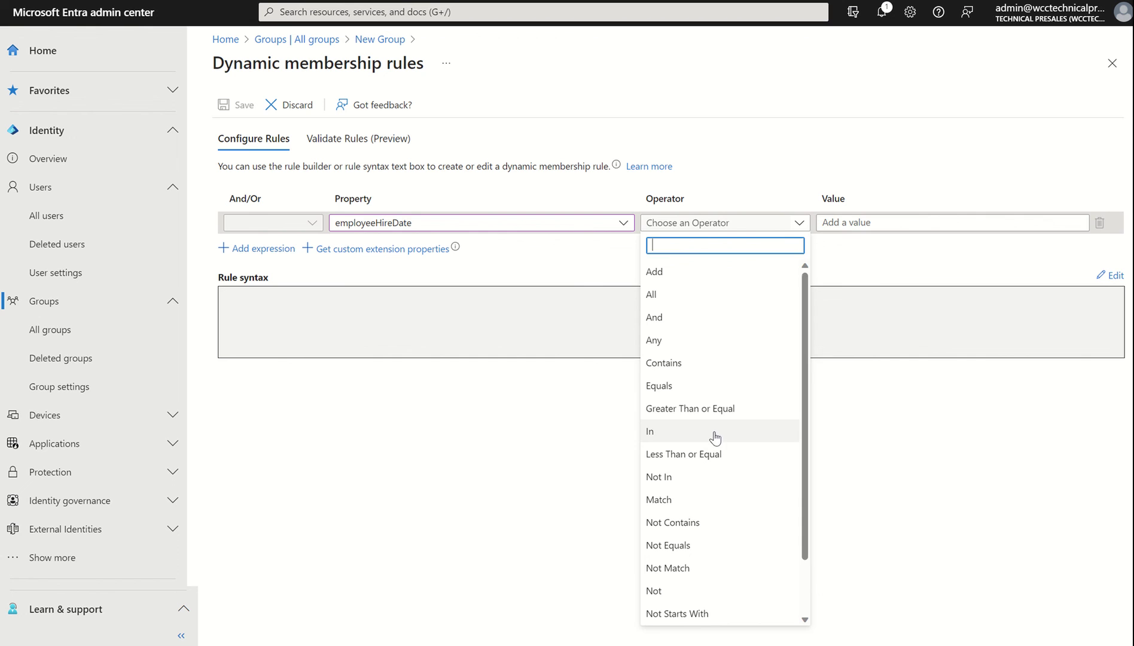
left_click(717, 411)
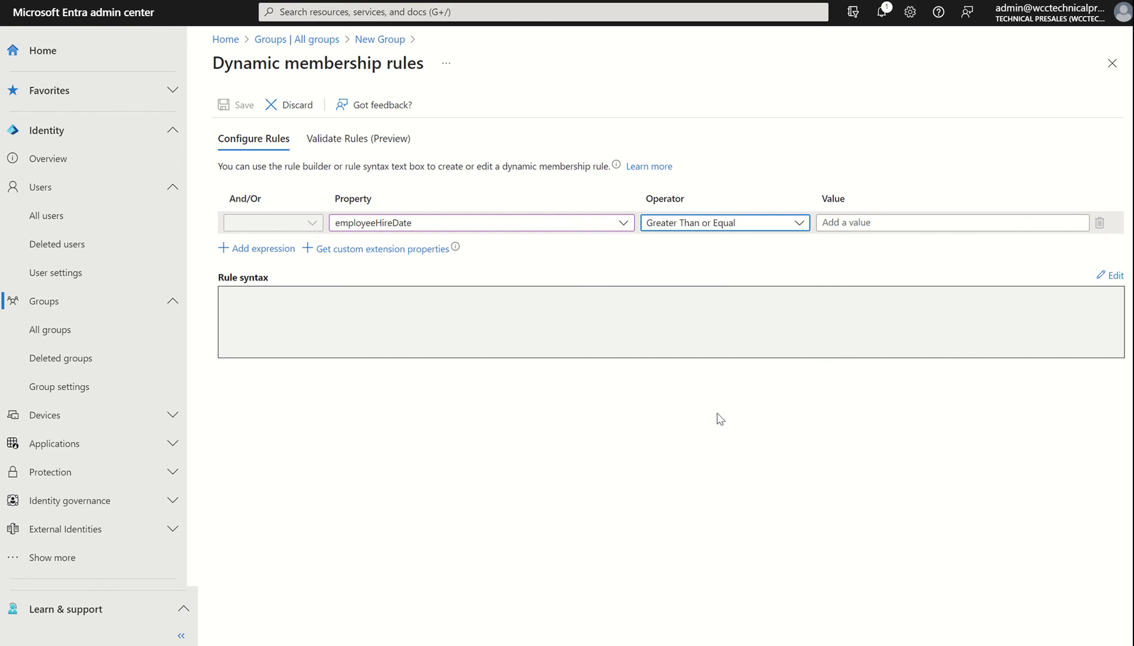
left_click(843, 227)
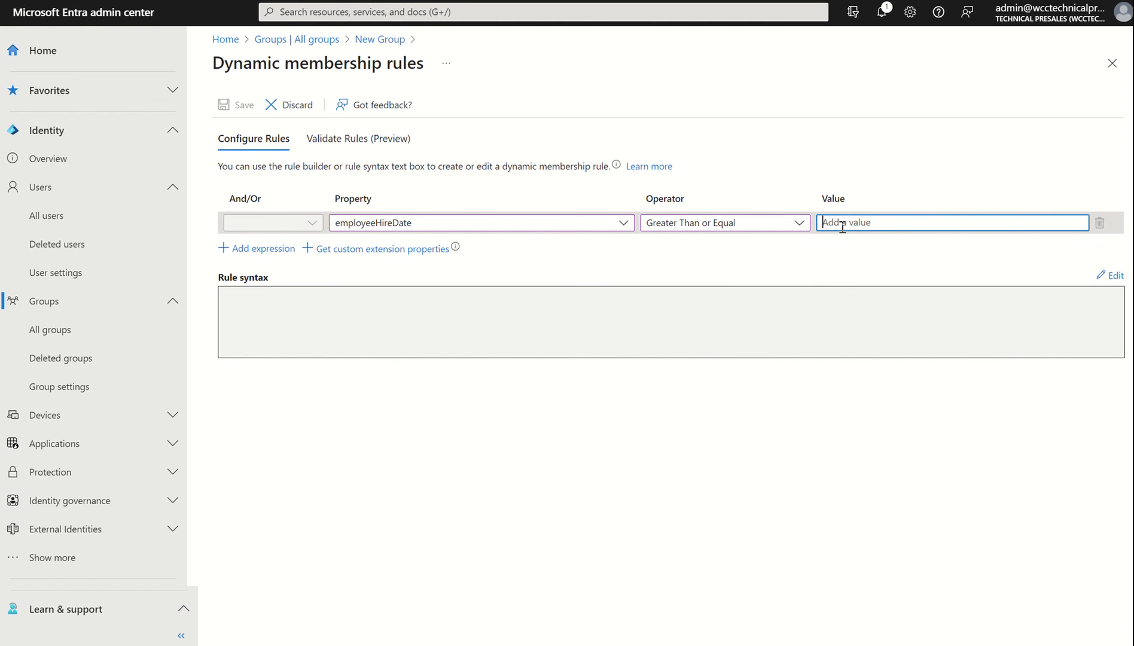
type("2")
type("022-01-01")
- Validate the hire-date rule against the second matching test user, who shows as in the group
left_click(344, 143)
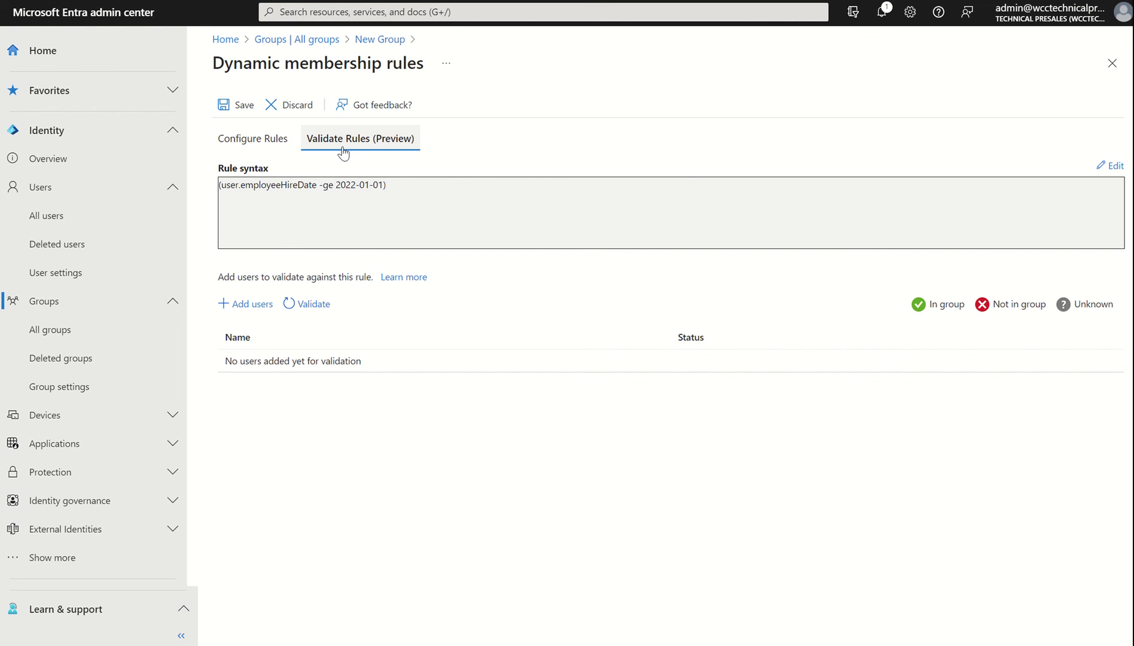
left_click(252, 306)
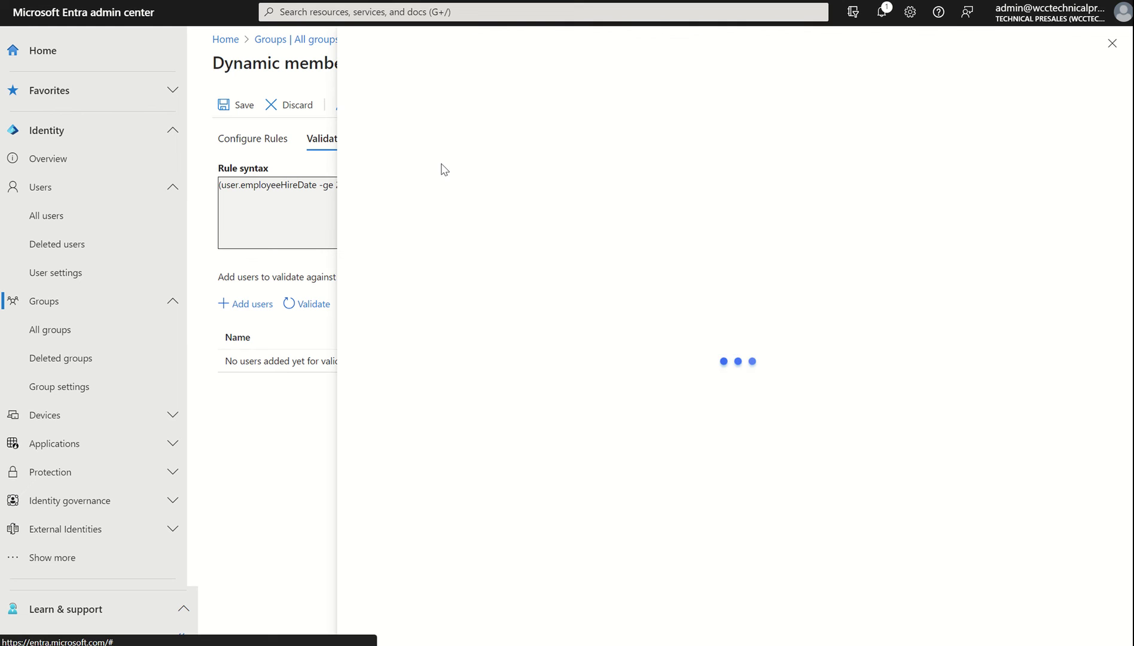
left_click(419, 148)
type("Rio Hindle")
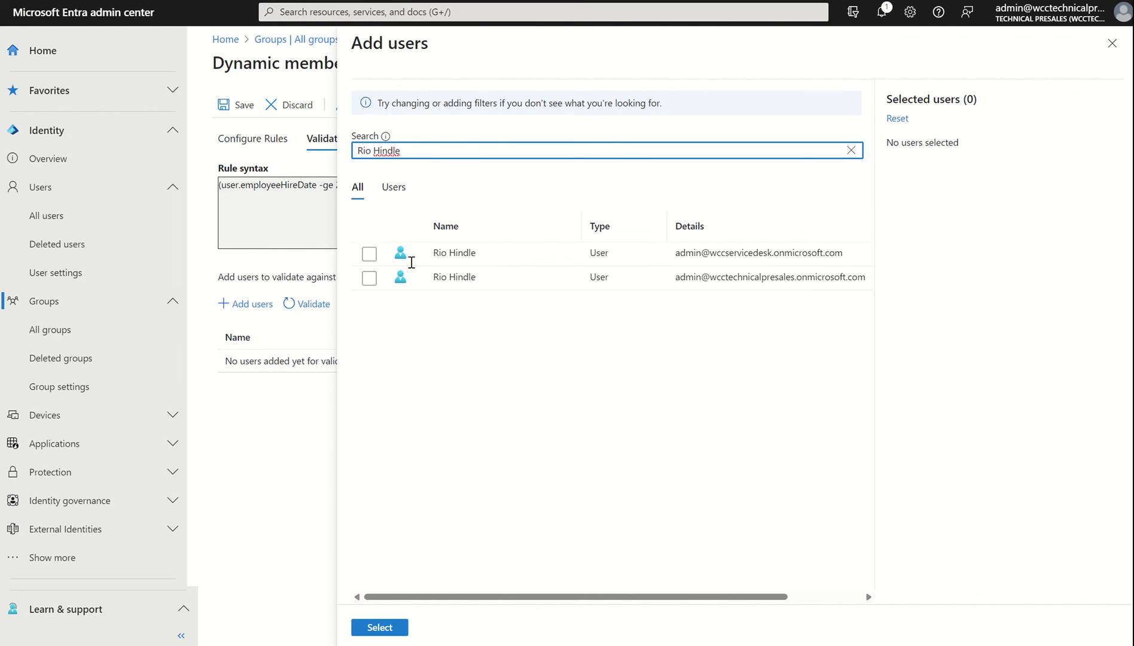
left_click(369, 279)
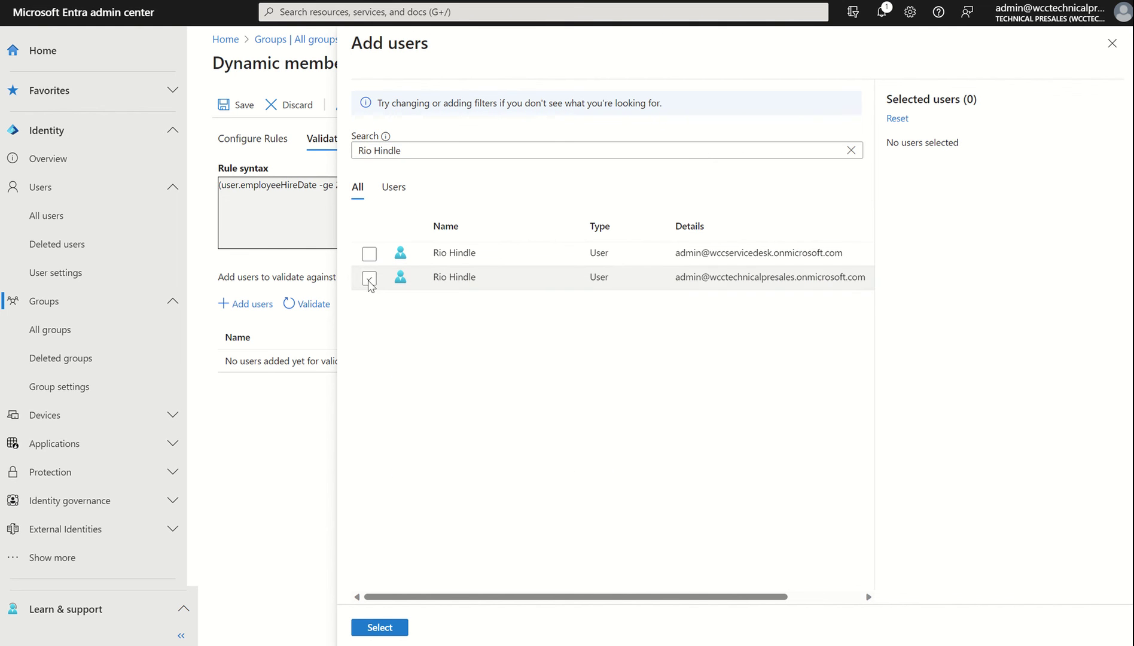
left_click(377, 627)
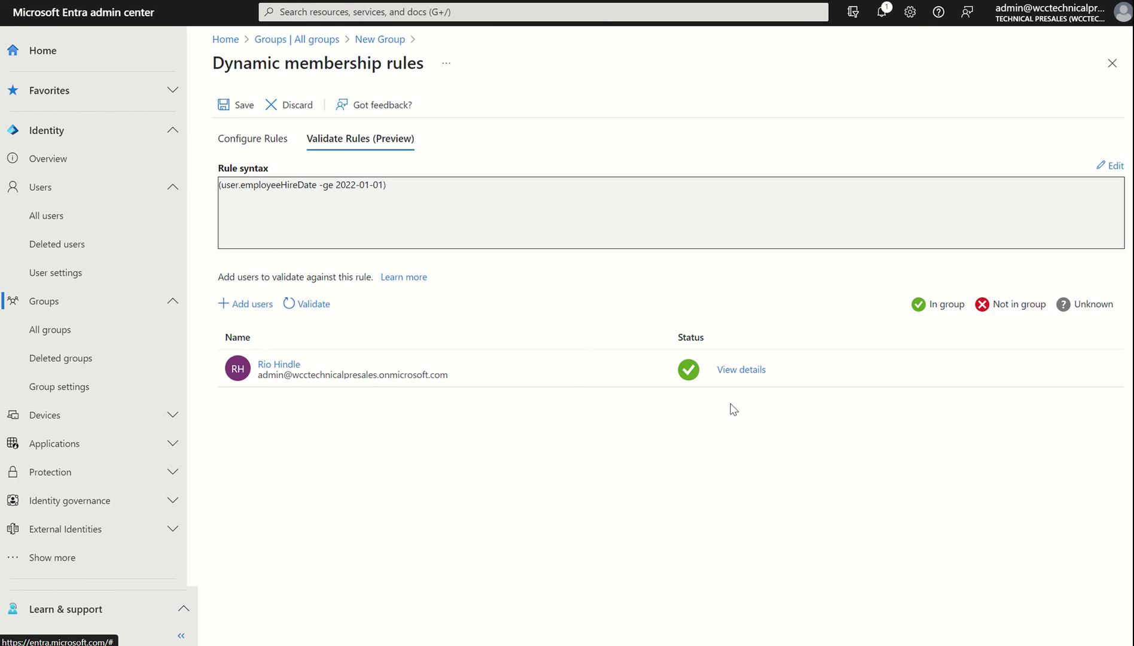
left_click(726, 371)
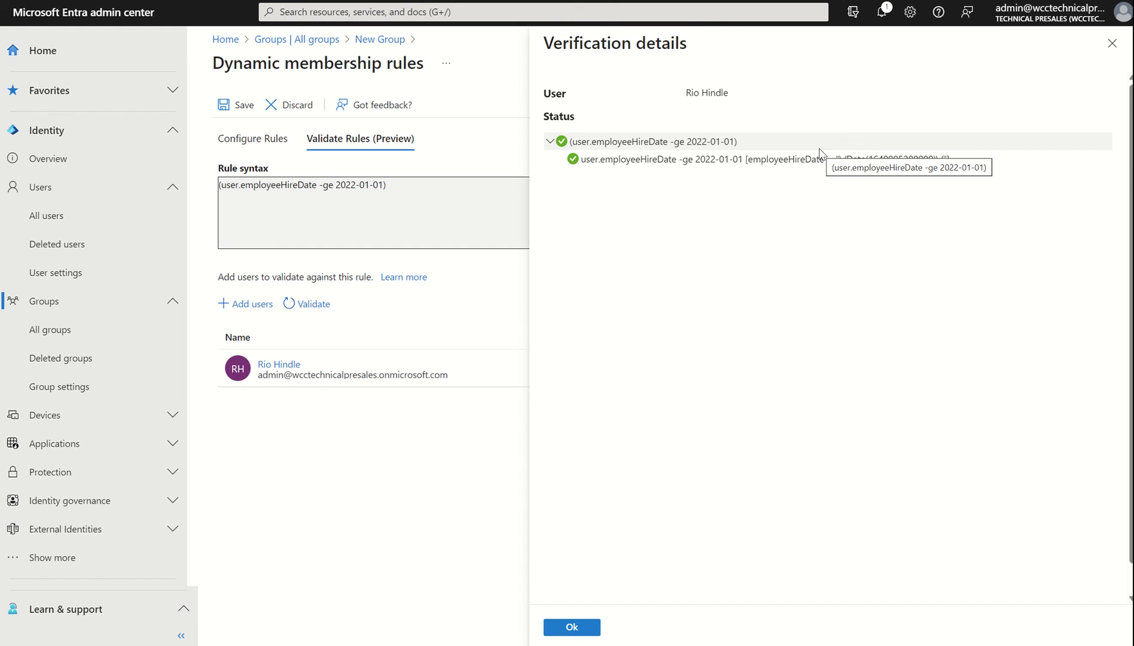
left_click(1111, 44)
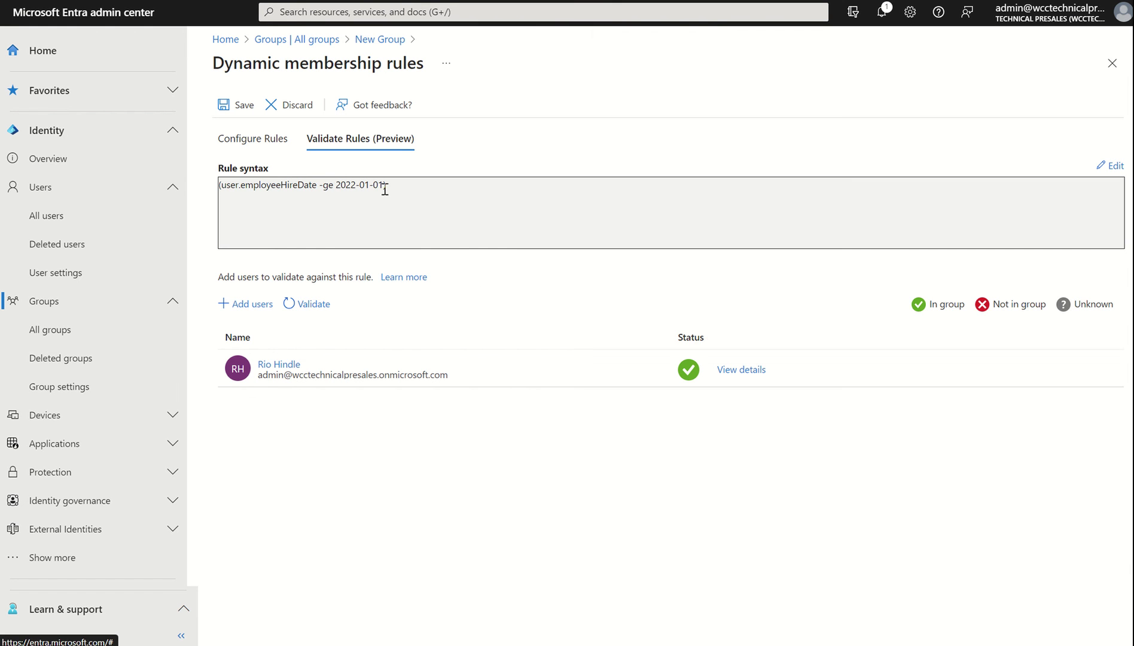
- Save the membership rule and create the Hire Date group
left_click(260, 141)
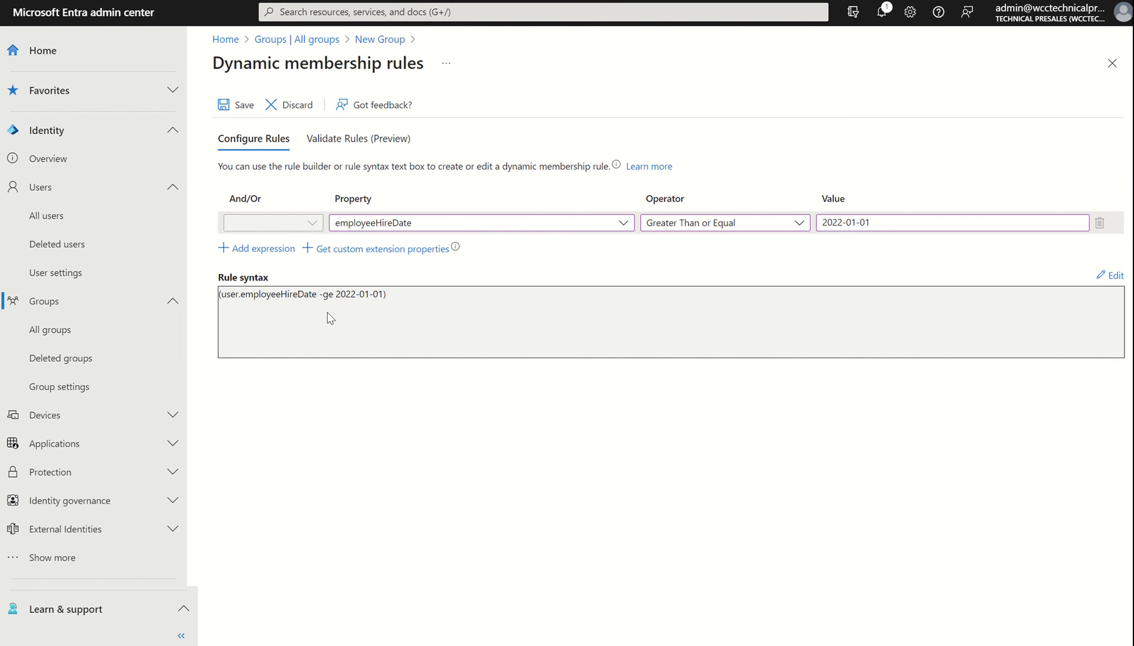
left_click(240, 107)
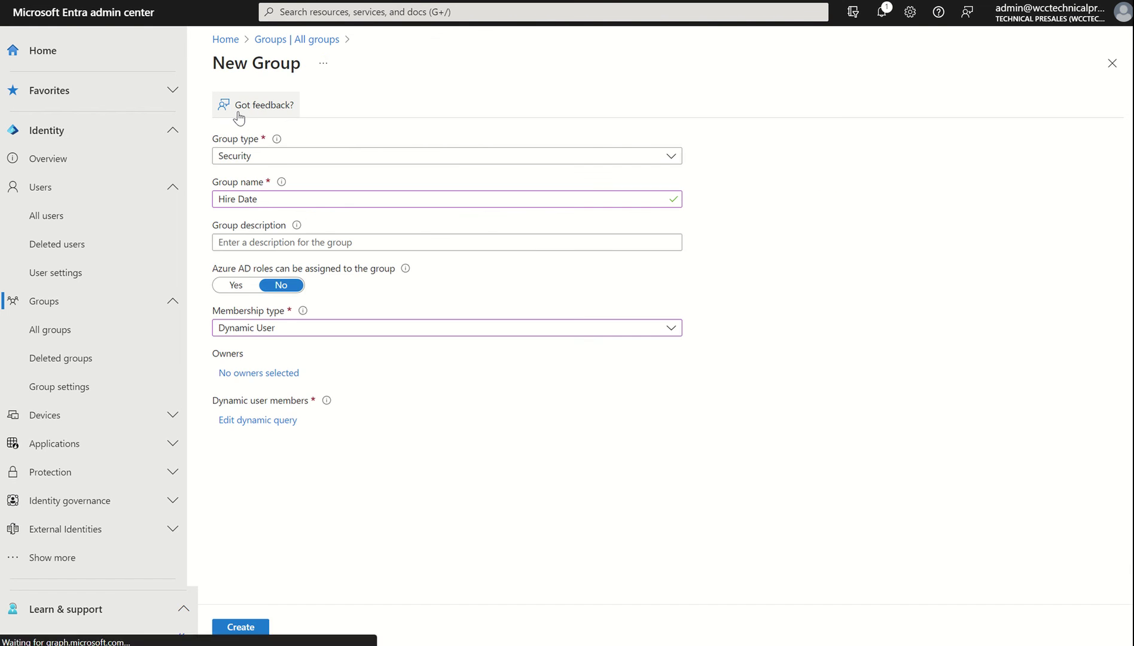
left_click(245, 632)
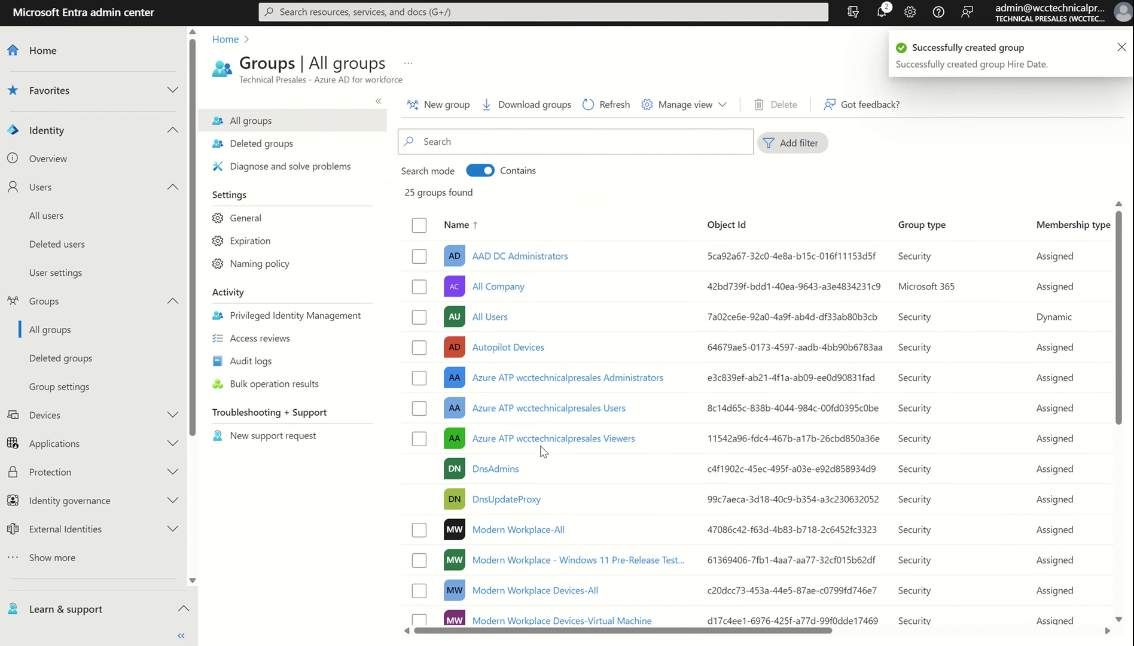
- Filter the All groups list down to the Hire Date group by searching 'hi'
left_click(524, 139)
type("Hire")
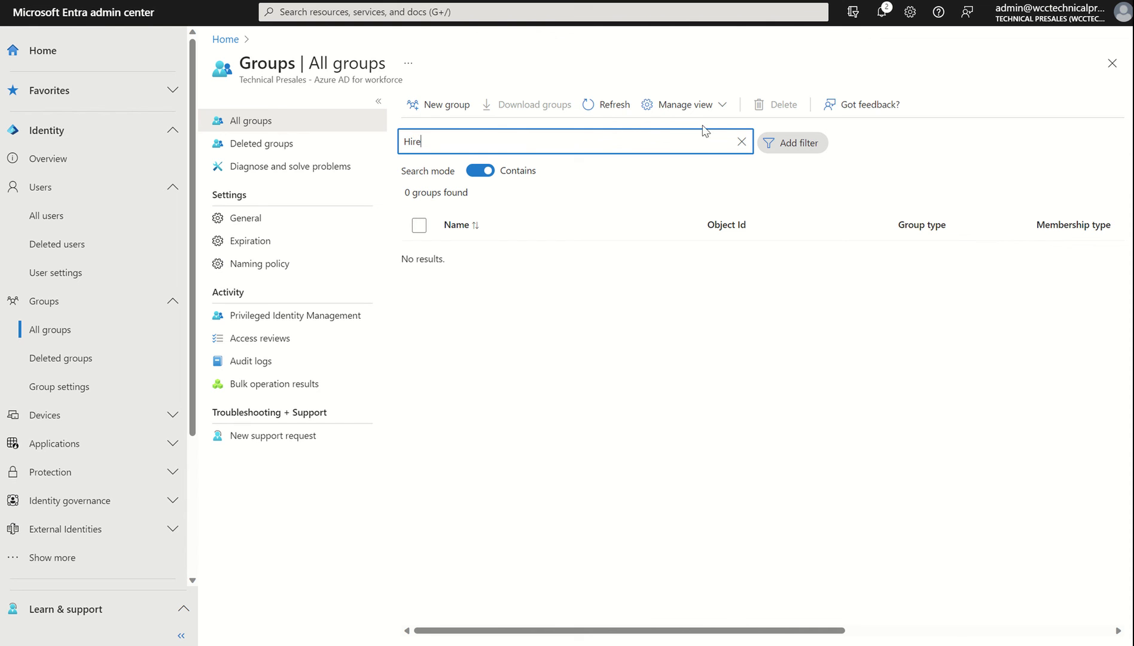
left_click(742, 141)
type("da")
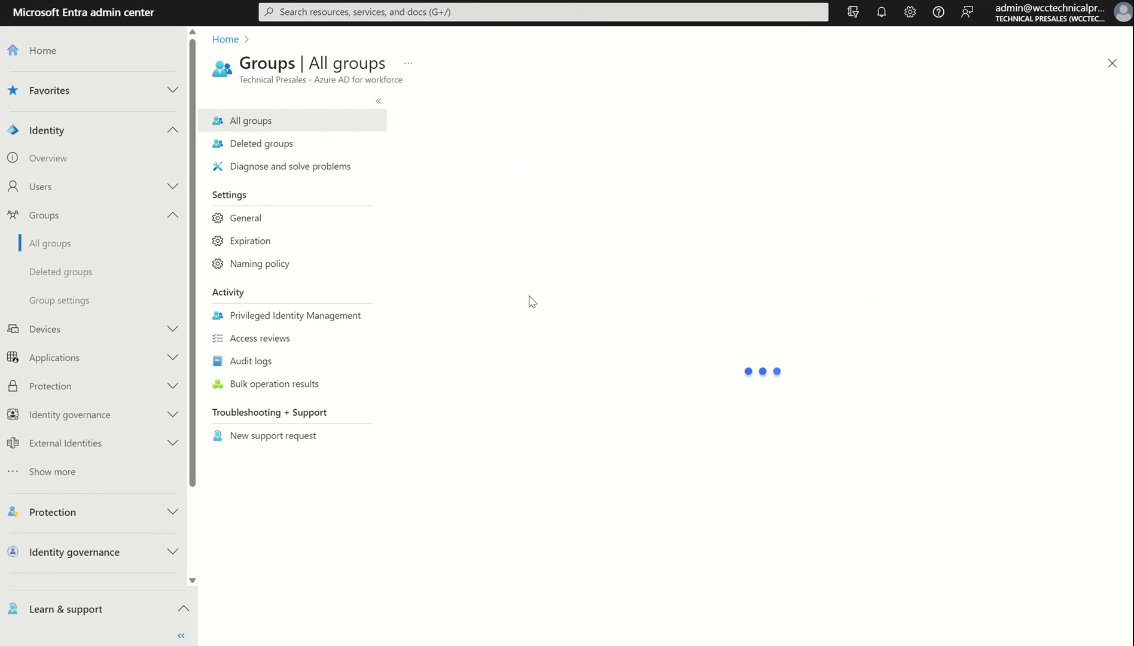
left_click(435, 144)
type("hire")
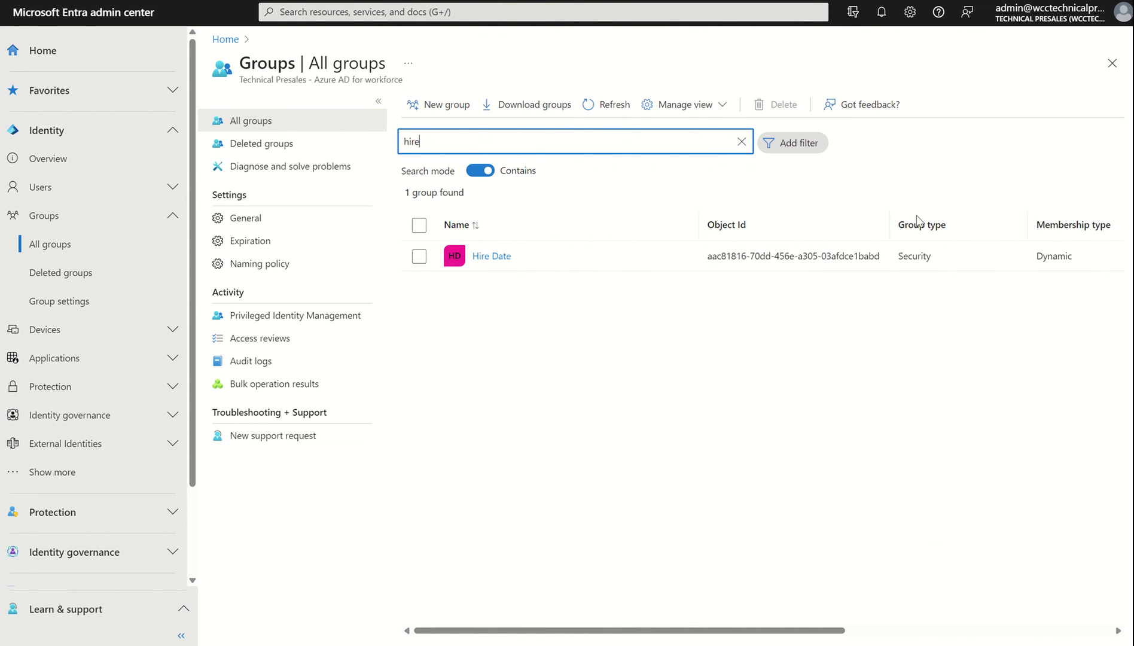
- Open the Hire Date group's member list and refresh it
left_click(488, 258)
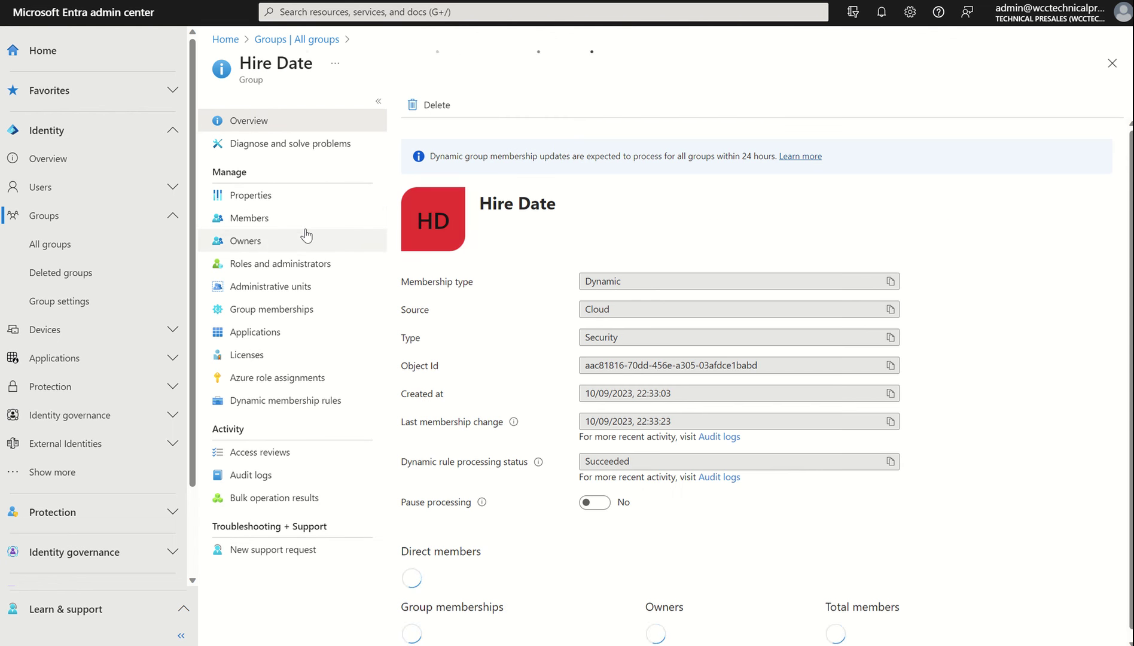
left_click(271, 226)
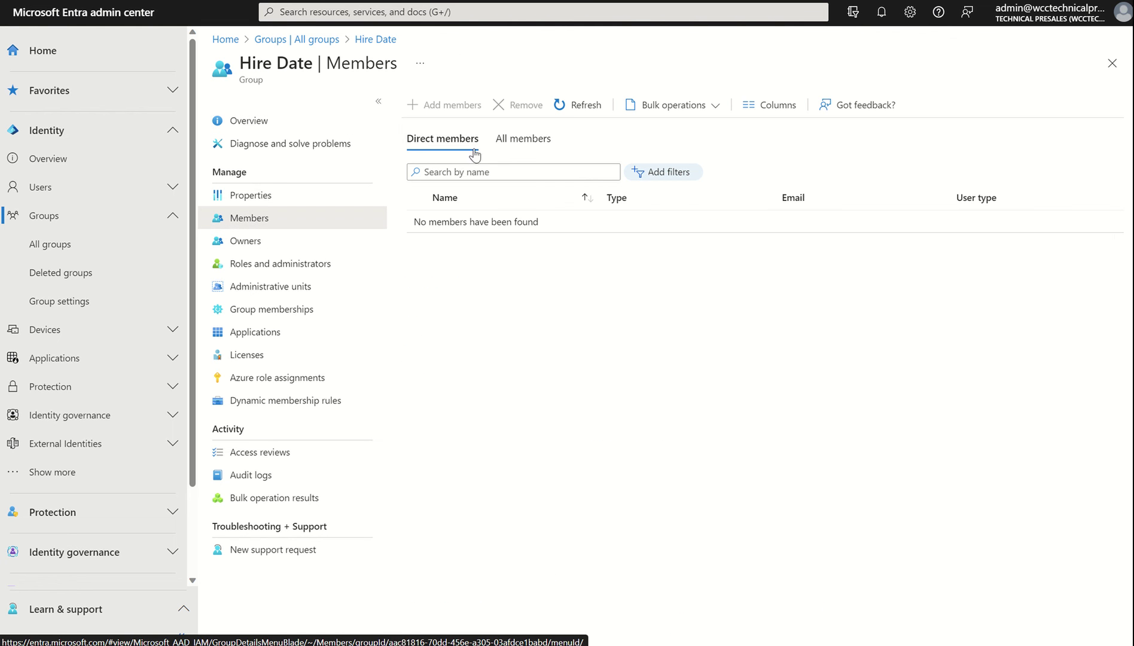
left_click(587, 106)
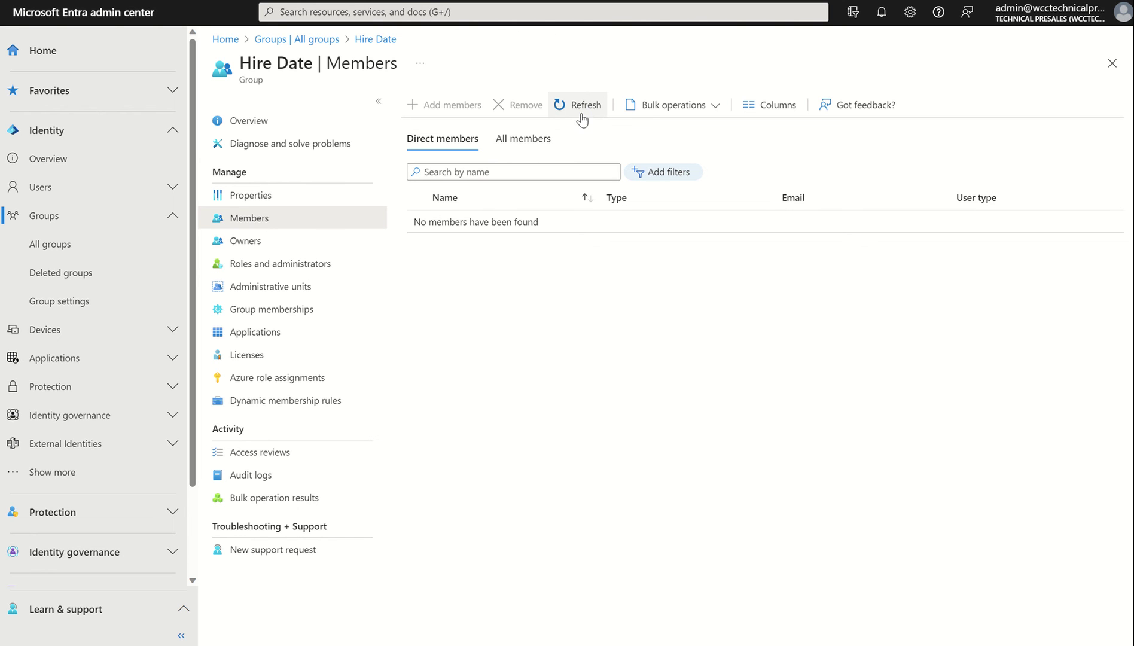
- Review the saved dynamic rule and its validation, then refresh Members to show the new member
left_click(293, 408)
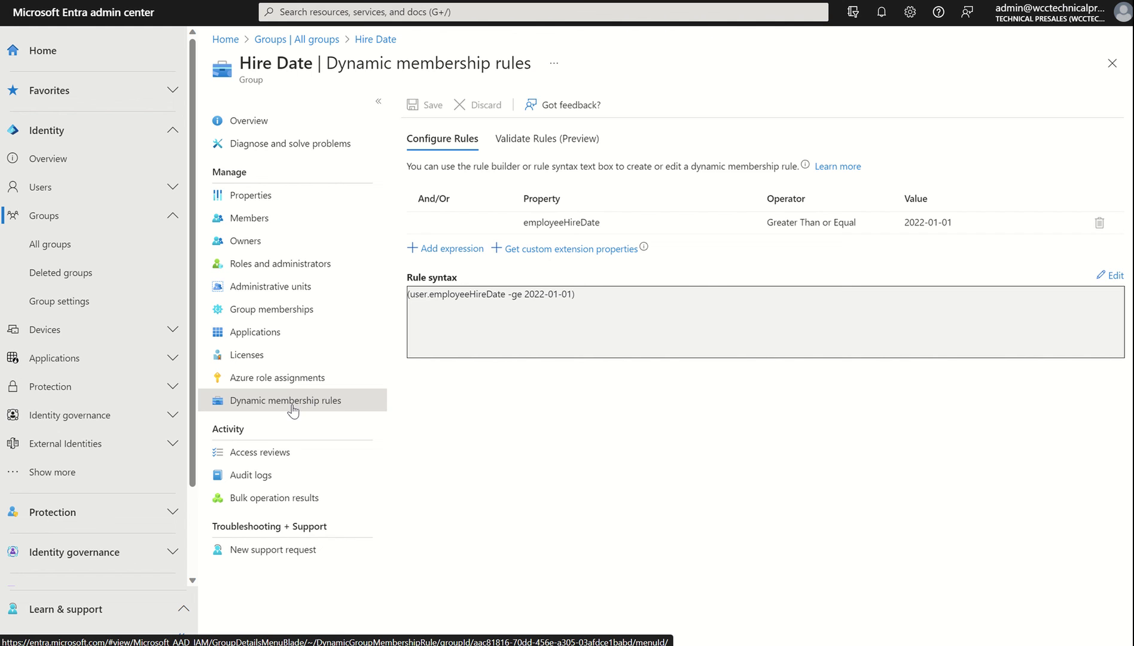
left_click_drag(577, 296, 447, 294)
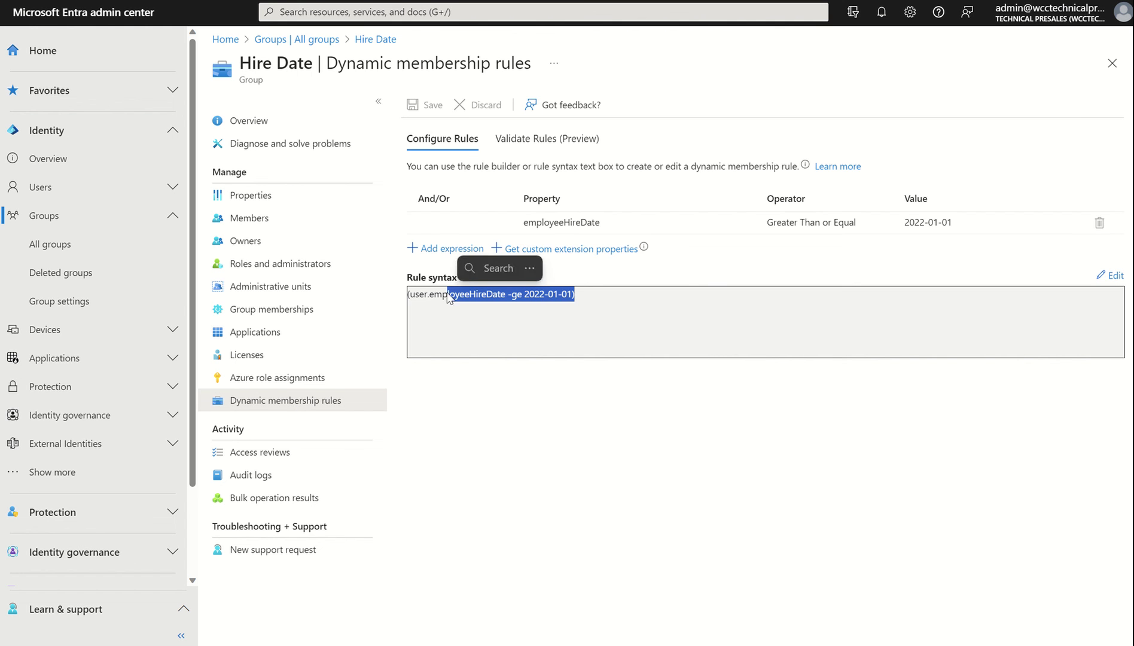
left_click(526, 143)
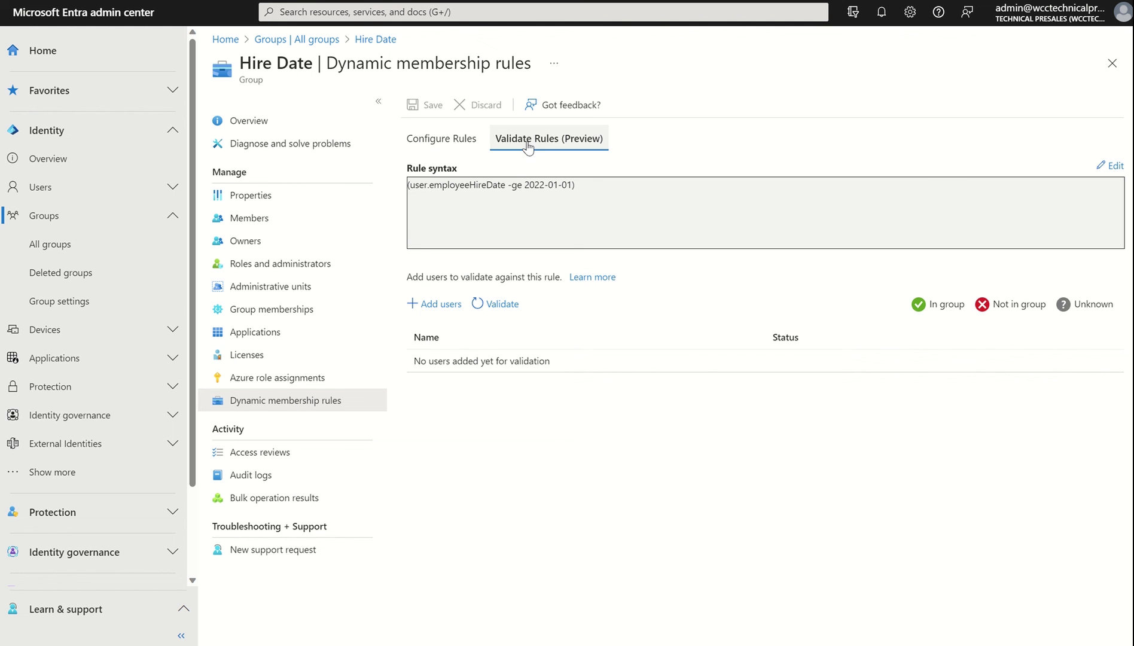
left_click(235, 222)
left_click(568, 110)
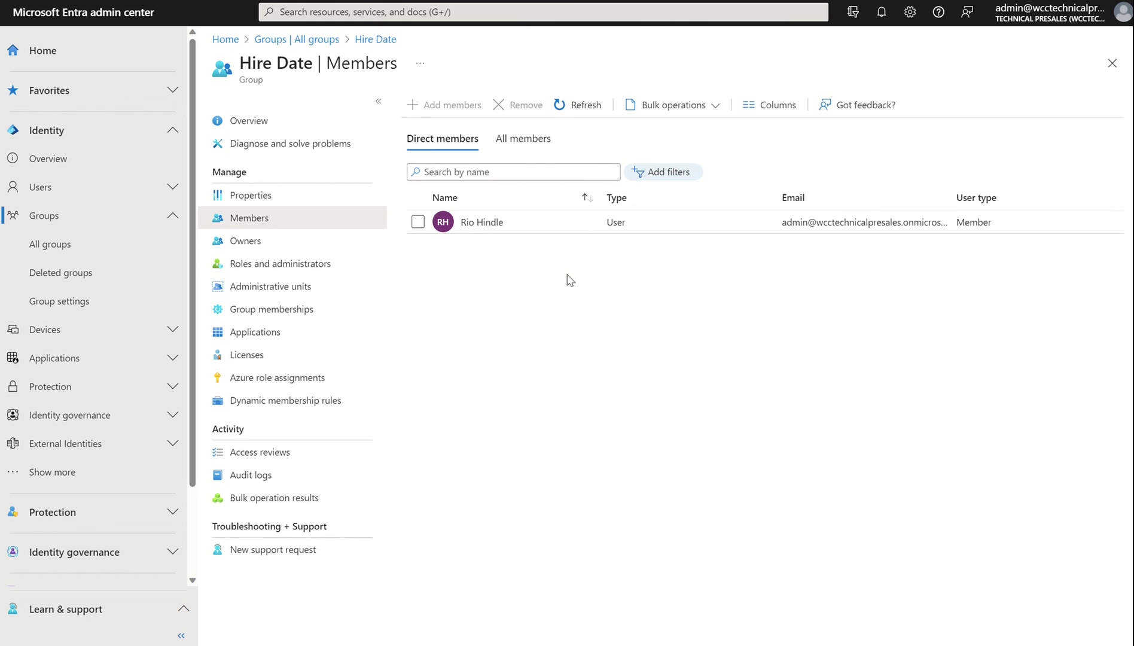